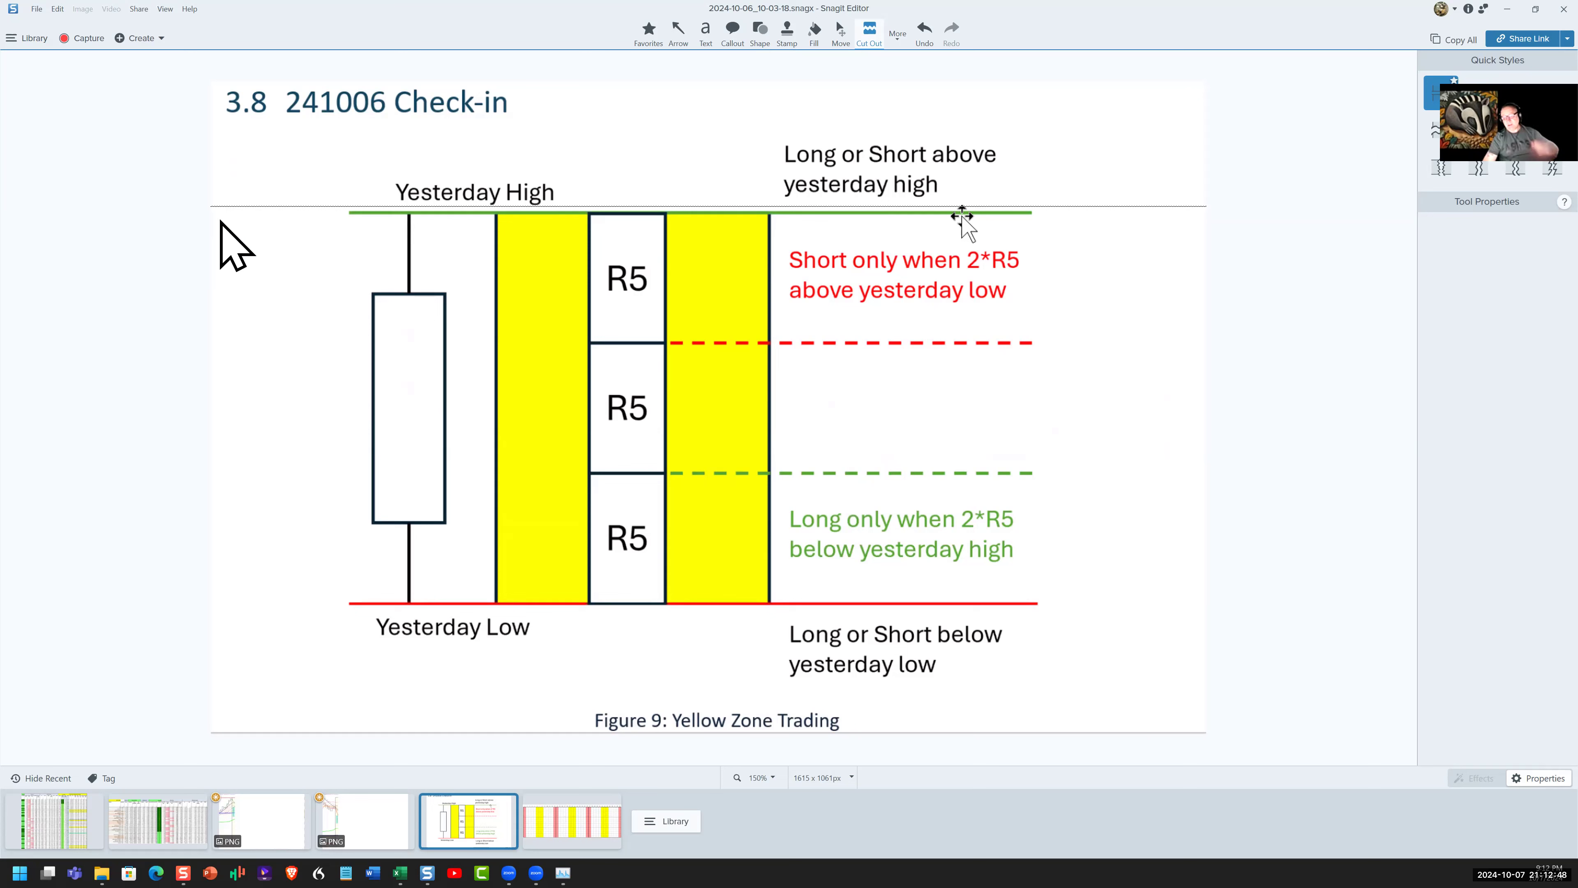
{"action": "key", "text": "super+z"}
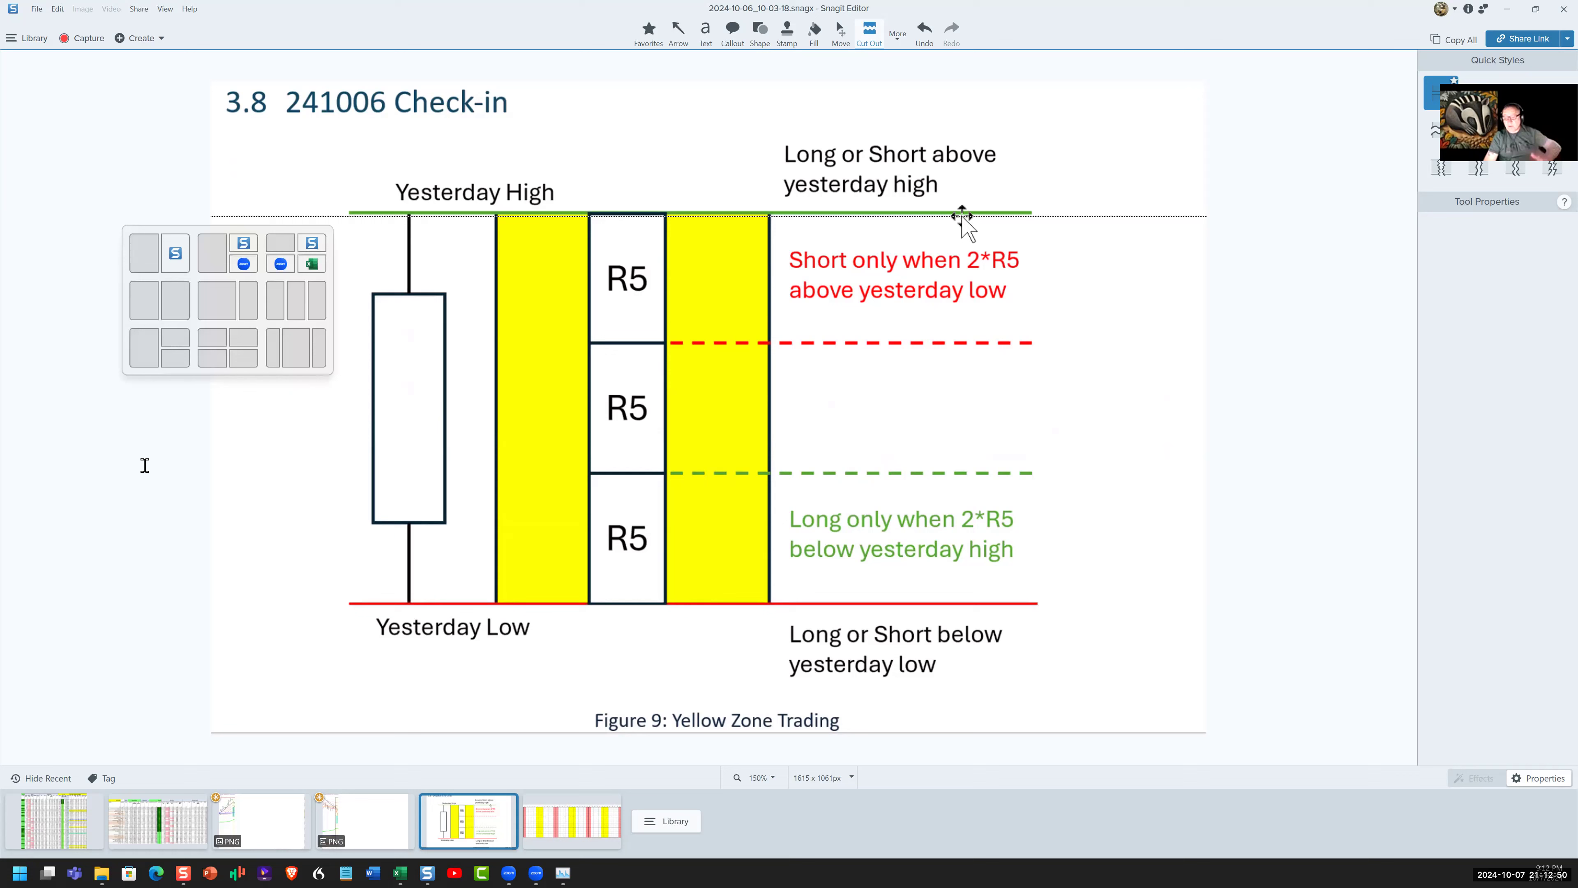
{"action": "key", "text": "Escape"}
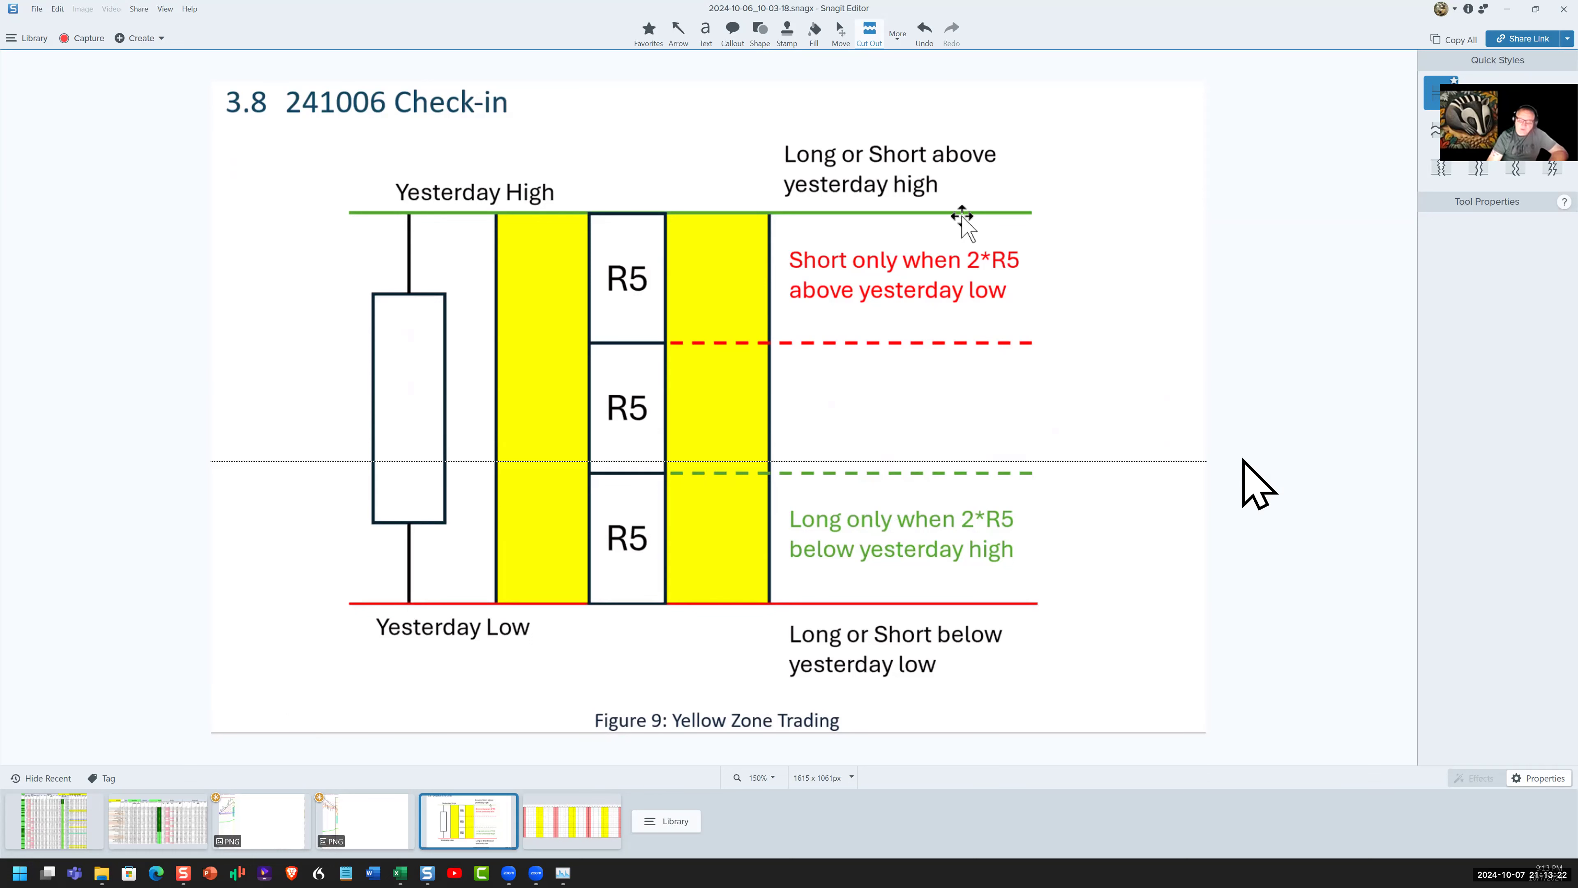
Step: View the capture of the 39-column yellow-and-red grid and bring up the EWW 10-minute chart capture
{"action": "left_click", "coordinate": [569, 805]}
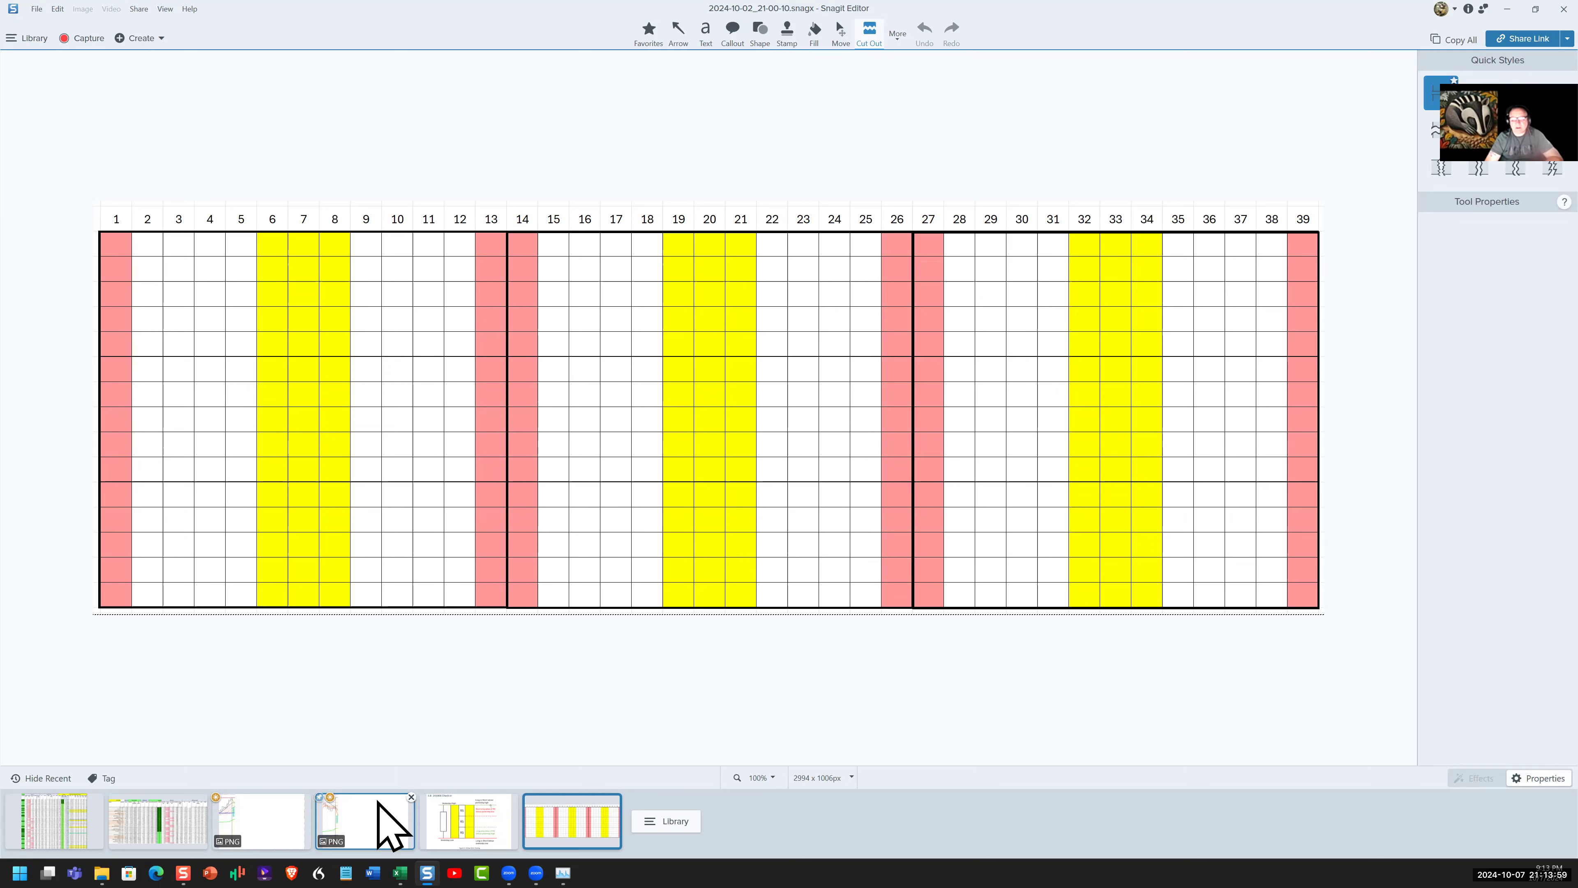
{"action": "left_click", "coordinate": [385, 824]}
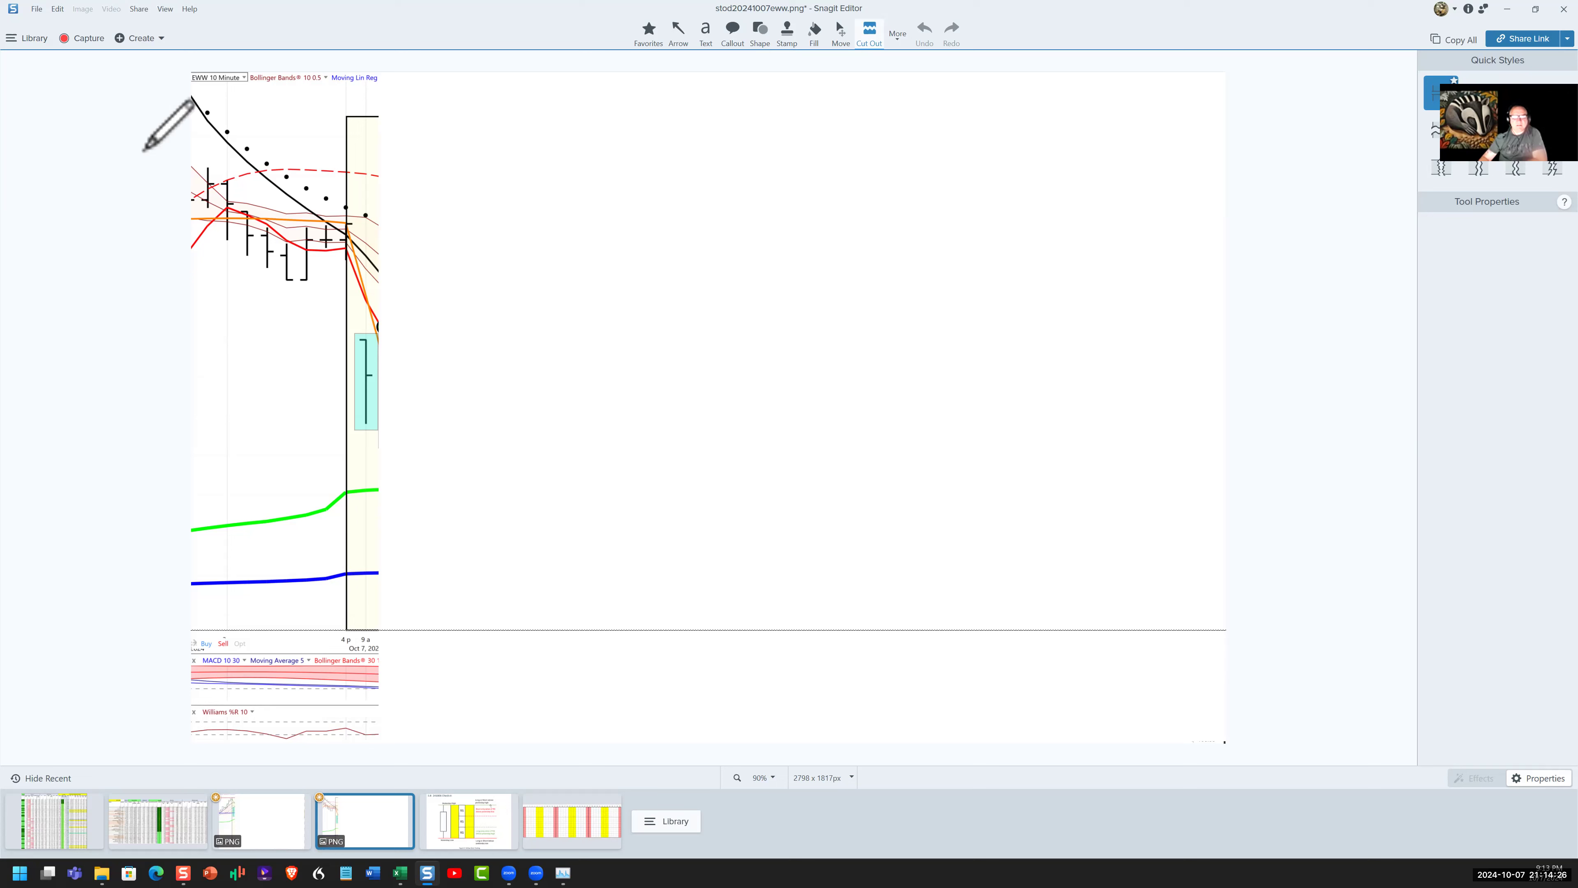
Step: Handwrite "EWW" beside the chart with a circled "10" beneath it
{"action": "left_click", "coordinate": [154, 139]}
{"action": "left_click_drag", "start_coordinate": [75, 116], "coordinate": [84, 154]}
{"action": "left_click_drag", "start_coordinate": [86, 137], "coordinate": [121, 143]}
{"action": "mouse_move", "coordinate": [130, 136]}
{"action": "left_mouse_down"}
{"action": "mouse_move", "coordinate": [166, 132]}
{"action": "mouse_move", "coordinate": [131, 135]}
{"action": "left_mouse_up"}
{"action": "mouse_move", "coordinate": [109, 192]}
{"action": "left_mouse_down"}
{"action": "mouse_move", "coordinate": [96, 223]}
{"action": "mouse_move", "coordinate": [128, 196]}
{"action": "left_mouse_up"}
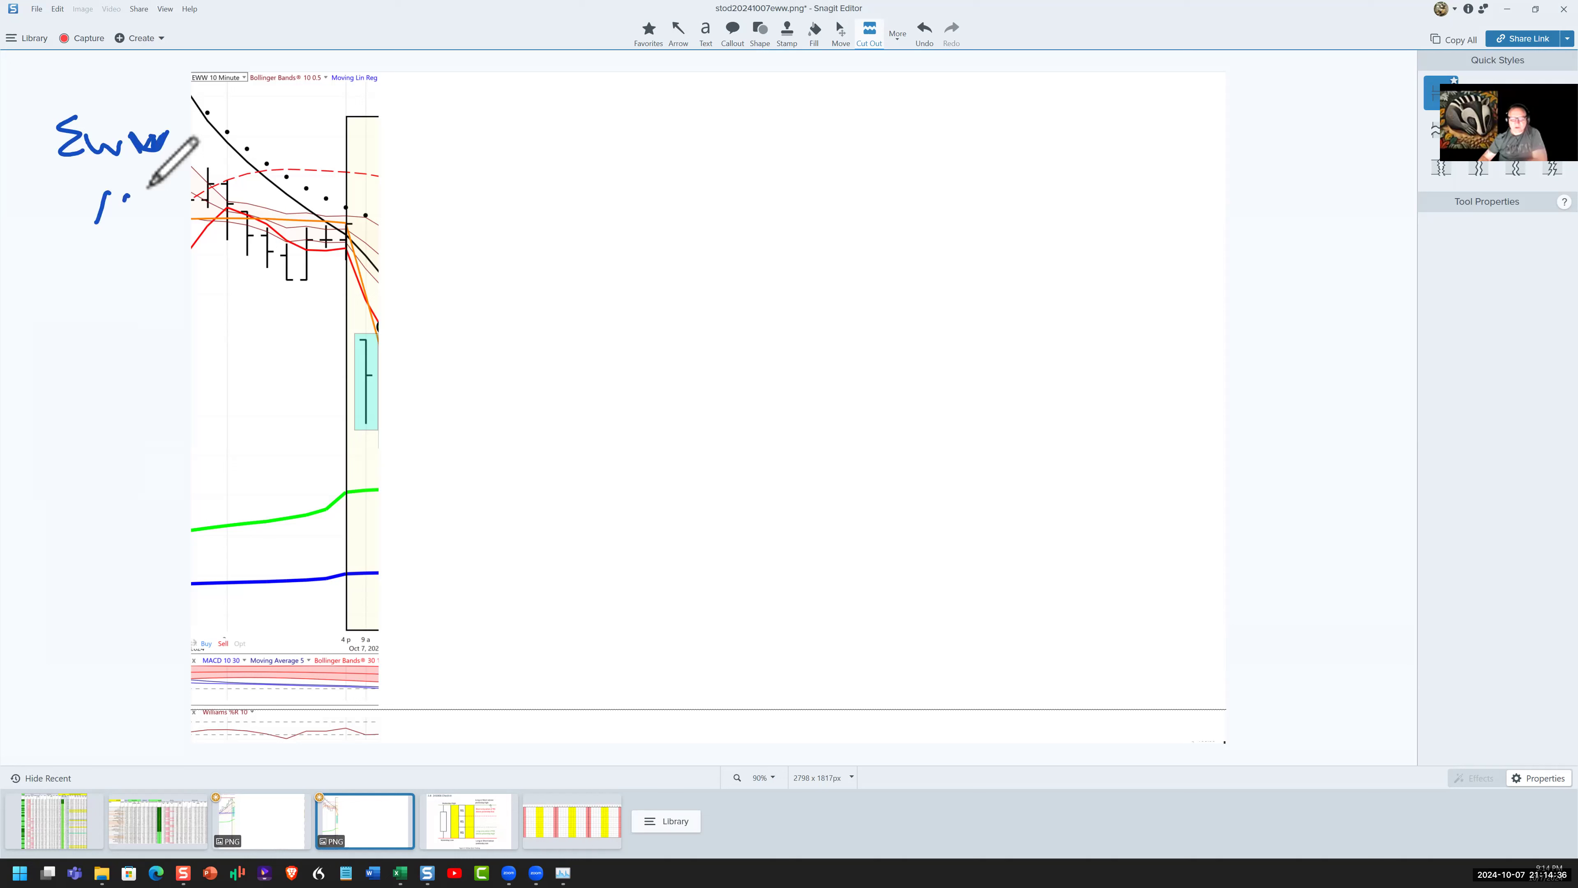
{"action": "left_click_drag", "start_coordinate": [128, 196], "coordinate": [125, 197]}
{"action": "left_click_drag", "start_coordinate": [147, 179], "coordinate": [138, 183]}
Step: Circle the prior session's closing bars and mark the blue opening range with an arrow and lines at its high and low
{"action": "left_click_drag", "start_coordinate": [321, 224], "coordinate": [324, 224]}
{"action": "left_click_drag", "start_coordinate": [292, 345], "coordinate": [348, 345]}
{"action": "left_click_drag", "start_coordinate": [328, 337], "coordinate": [343, 347]}
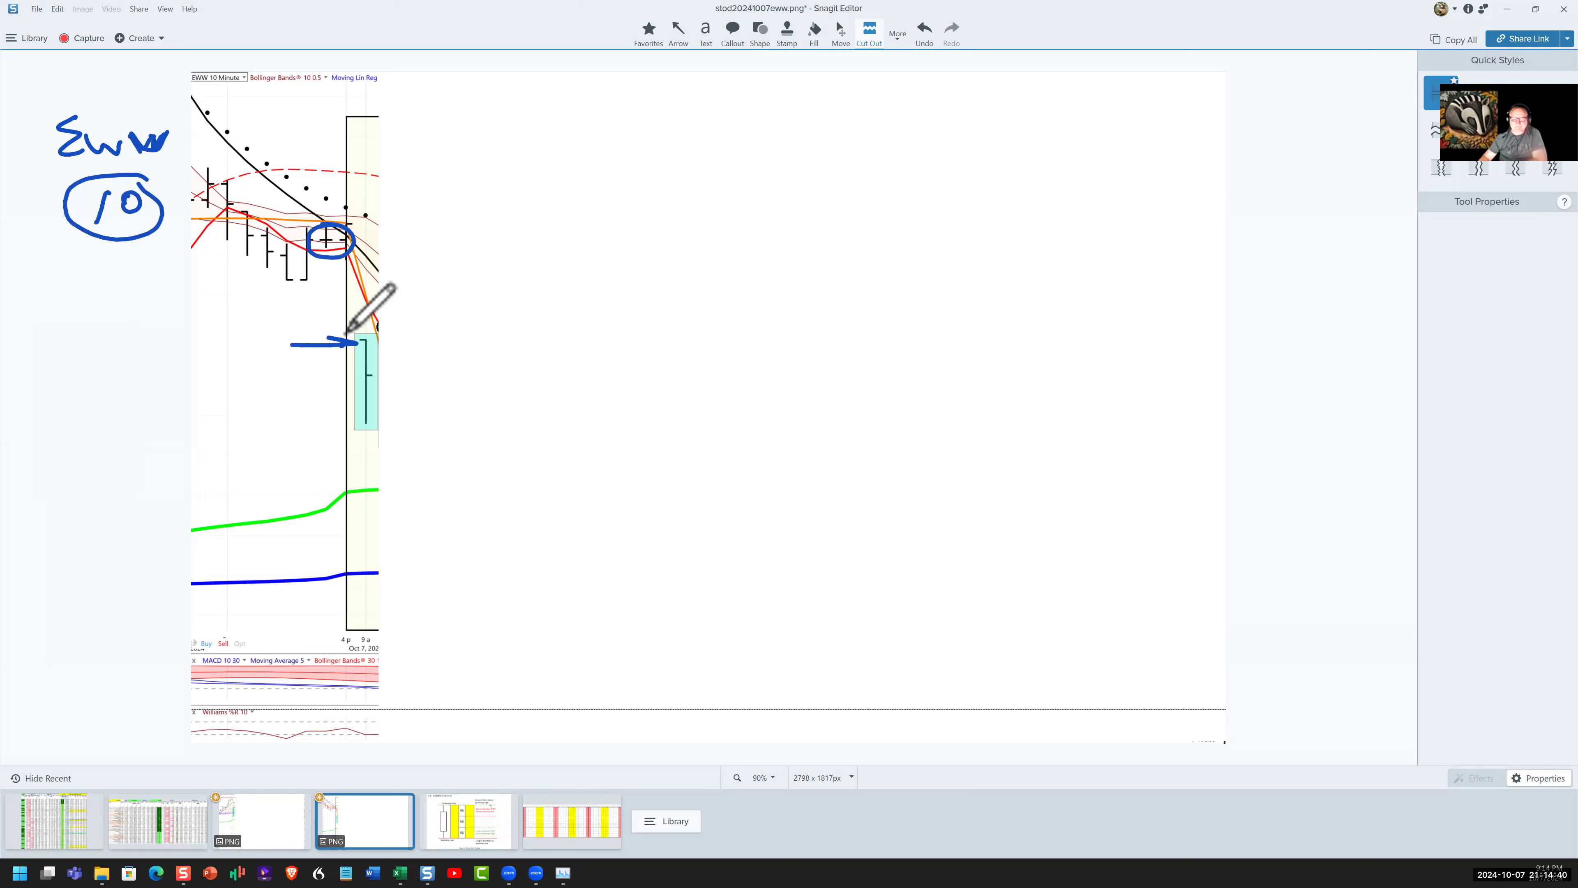
{"action": "left_click_drag", "start_coordinate": [331, 333], "coordinate": [402, 332]}
{"action": "left_click_drag", "start_coordinate": [333, 430], "coordinate": [402, 420]}
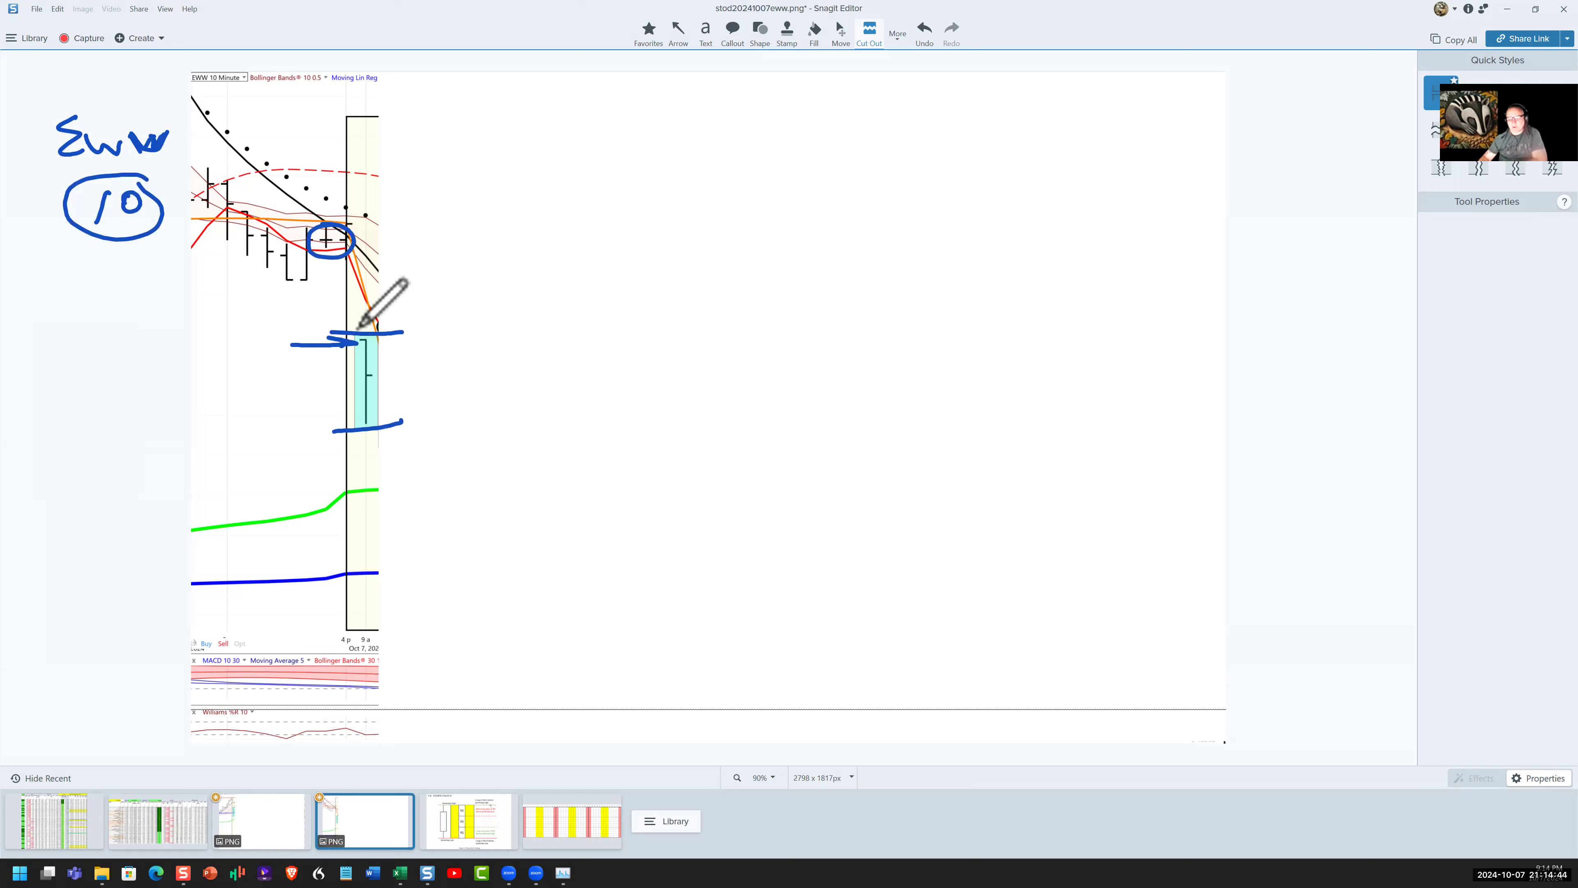
Step: Draw one arrow rising from above the EWW opening range and another falling from below it
{"action": "left_click_drag", "start_coordinate": [357, 328], "coordinate": [449, 166]}
{"action": "left_click_drag", "start_coordinate": [411, 172], "coordinate": [463, 184]}
{"action": "left_click_drag", "start_coordinate": [351, 451], "coordinate": [459, 586]}
{"action": "left_click_drag", "start_coordinate": [430, 576], "coordinate": [462, 565]}
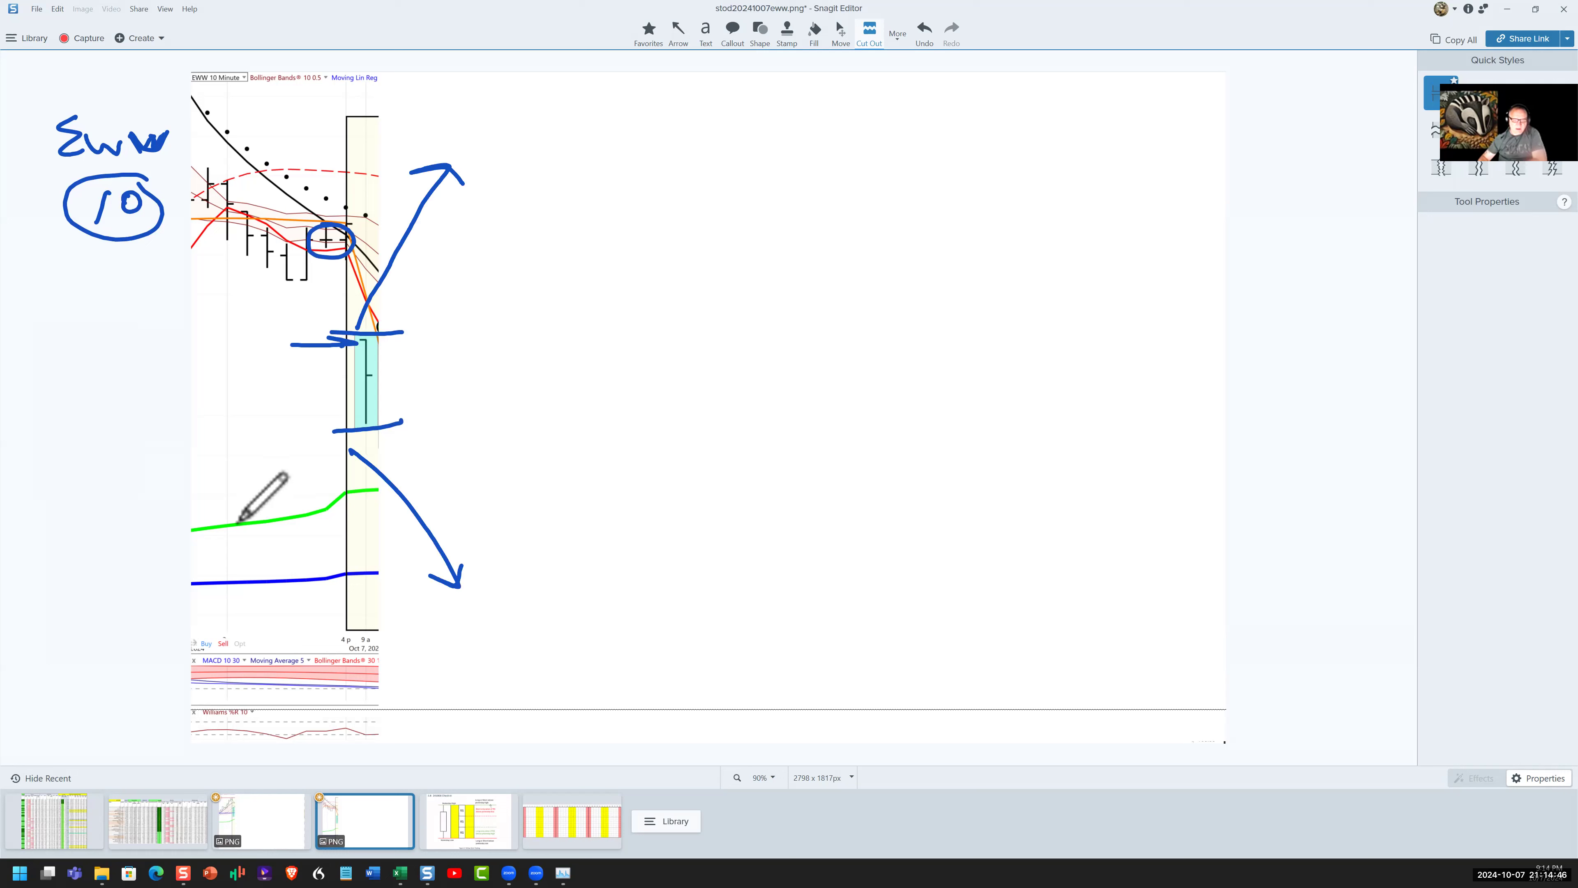
Step: Label the EWW chart's green line "3d" and its blue line "10d"
{"action": "left_click_drag", "start_coordinate": [241, 515], "coordinate": [263, 530]}
{"action": "left_click_drag", "start_coordinate": [287, 507], "coordinate": [311, 525]}
{"action": "mouse_move", "coordinate": [256, 576]}
{"action": "left_mouse_down"}
{"action": "mouse_move", "coordinate": [250, 593]}
{"action": "mouse_move", "coordinate": [286, 582]}
{"action": "left_mouse_up"}
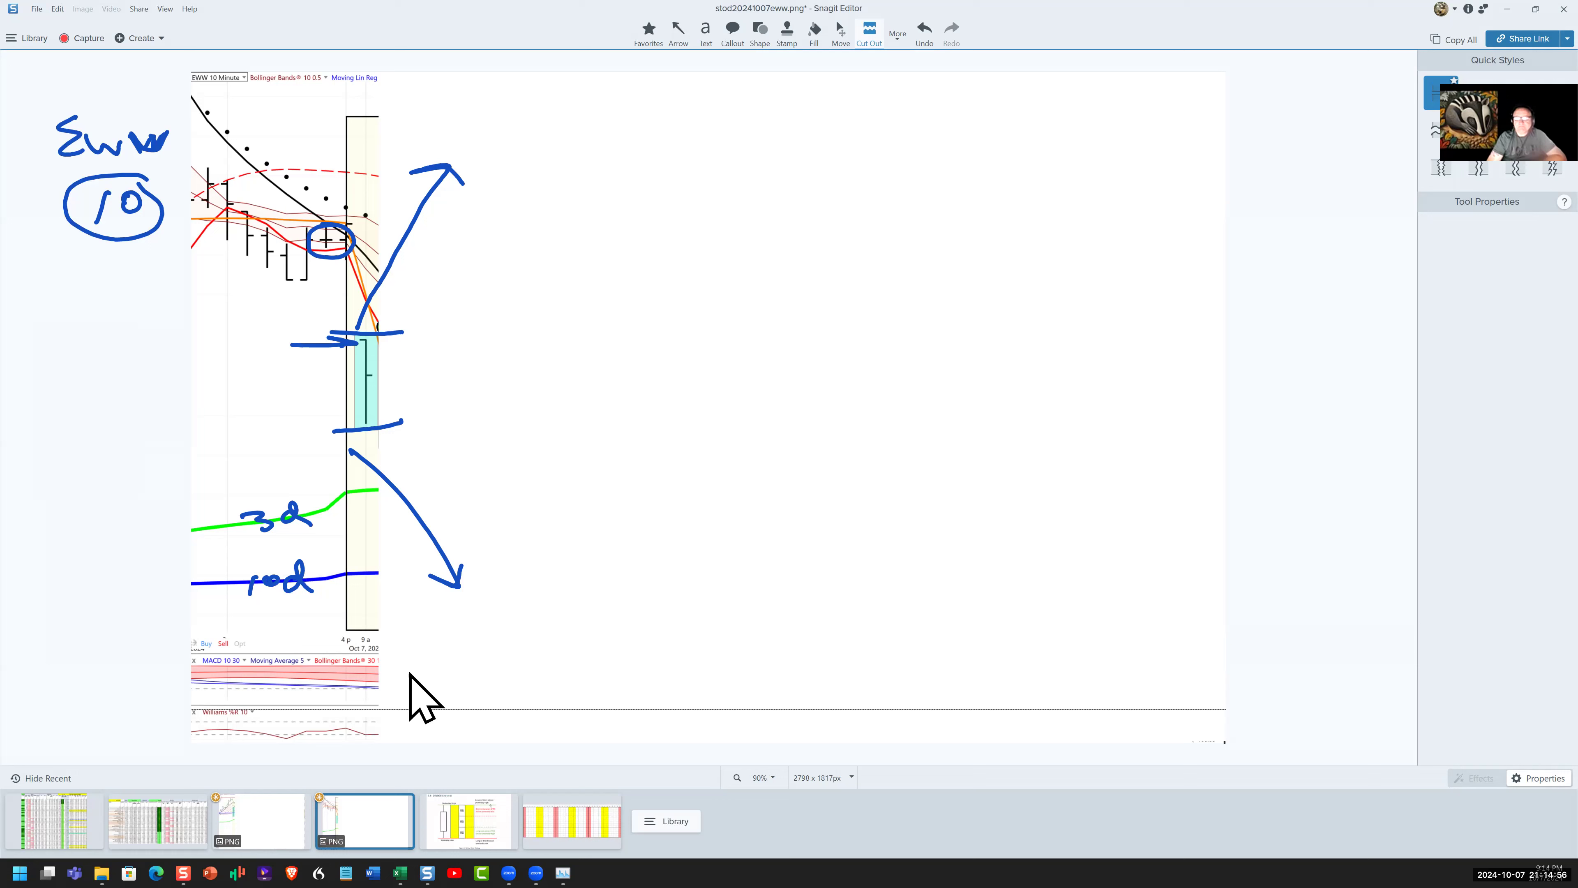
Step: Pull the white cover rectangle back in stages to reveal the rest of the EWW chart for Oct 7, 2024
{"action": "left_click", "coordinate": [443, 672]}
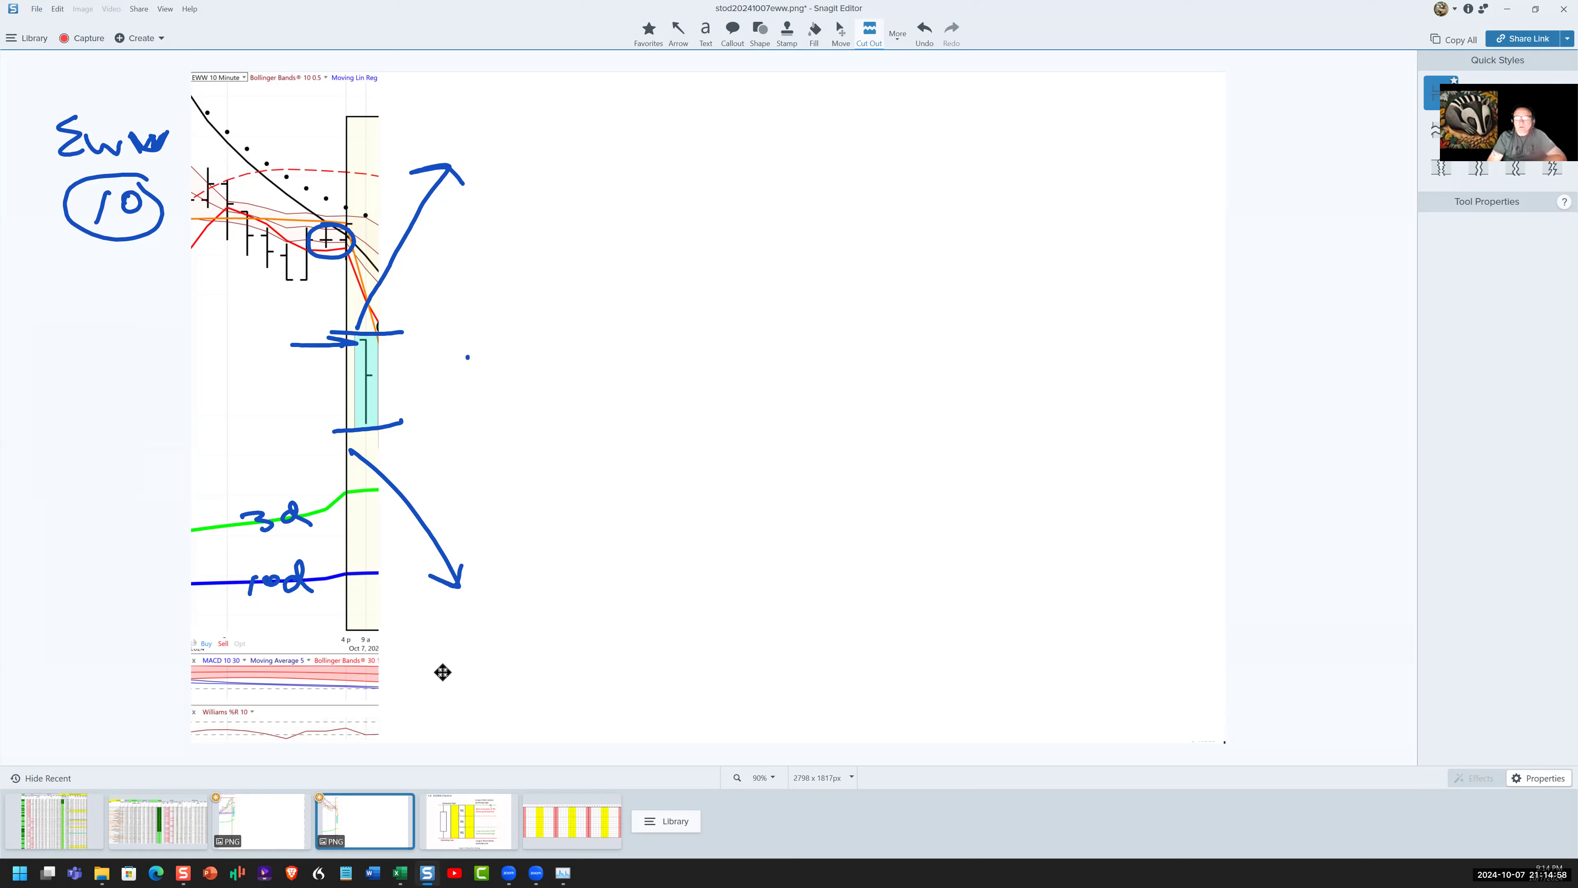
{"action": "left_click_drag", "start_coordinate": [442, 672], "coordinate": [452, 666]}
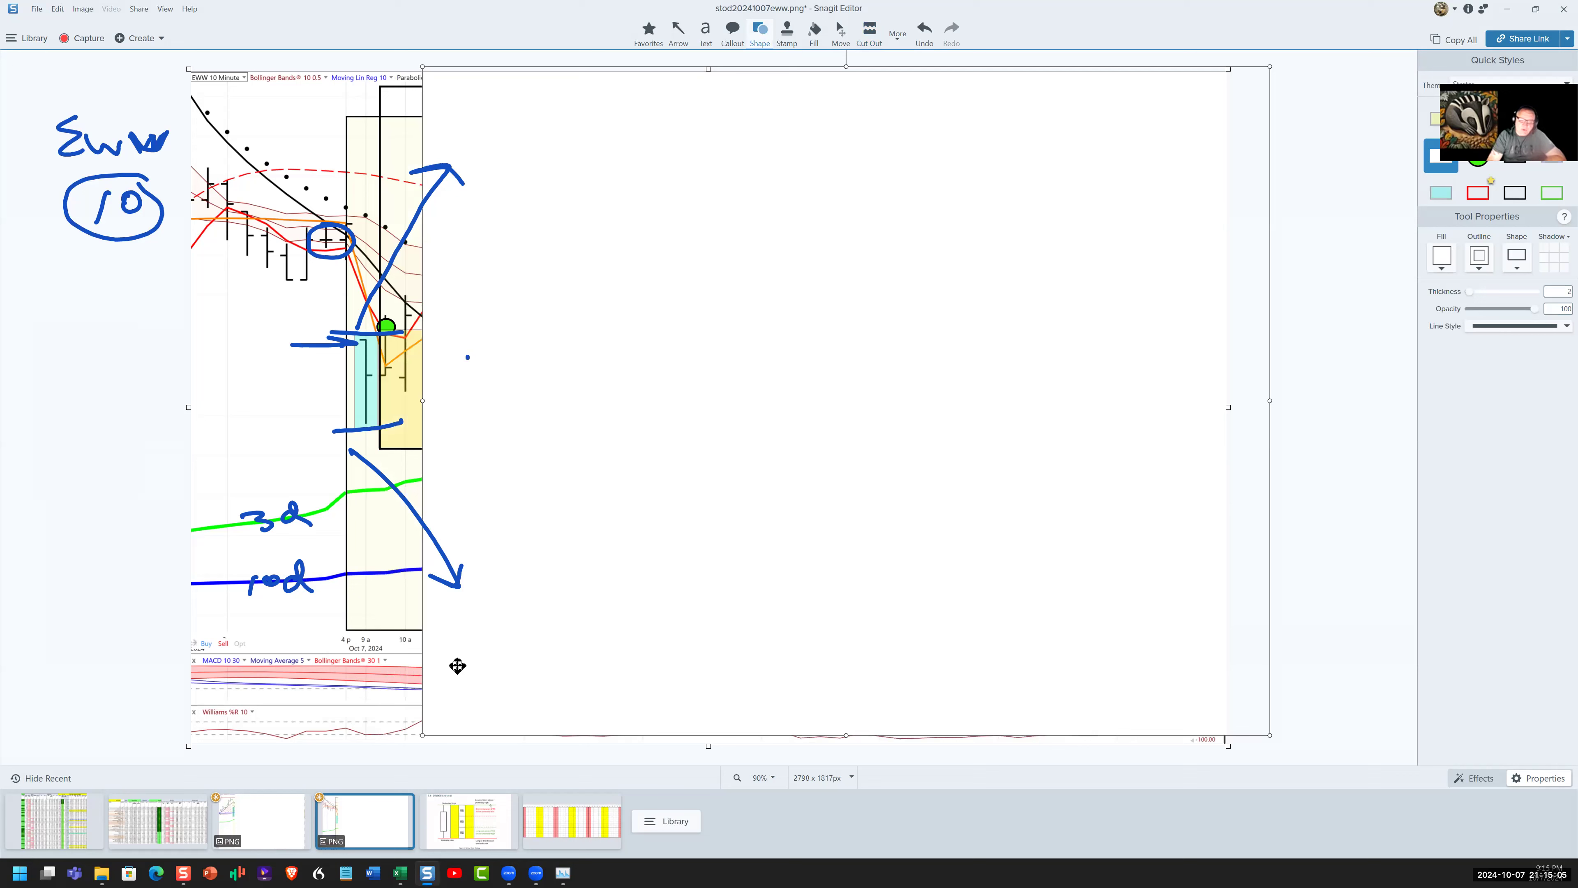
{"action": "left_click_drag", "start_coordinate": [541, 668], "coordinate": [526, 668]}
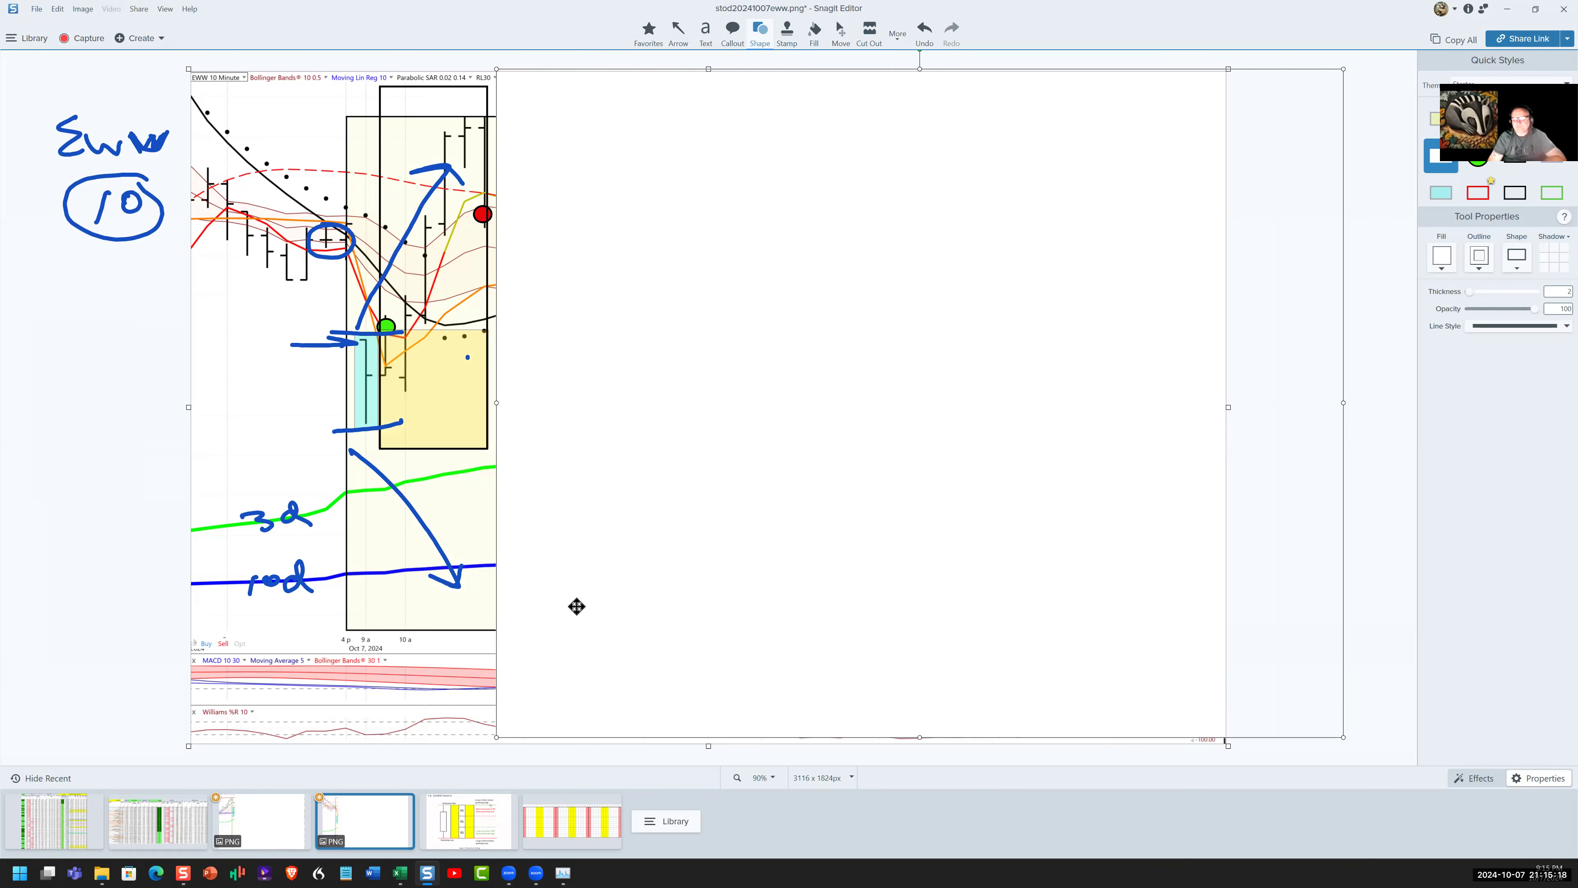
{"action": "left_click_drag", "start_coordinate": [435, 405], "coordinate": [505, 409]}
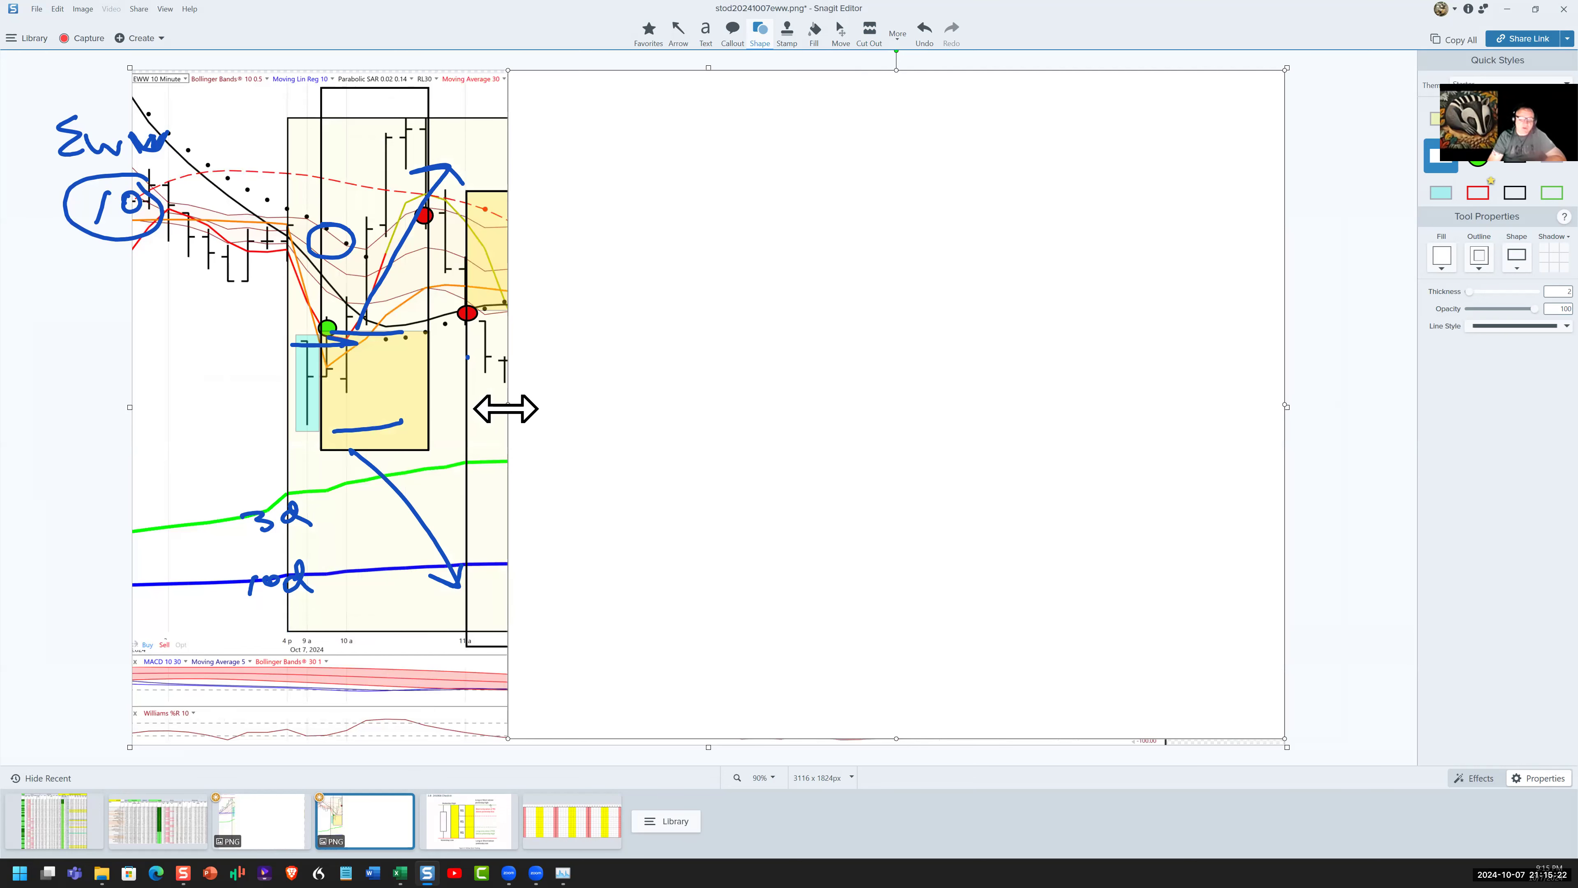
{"action": "left_click_drag", "start_coordinate": [506, 408], "coordinate": [1091, 490]}
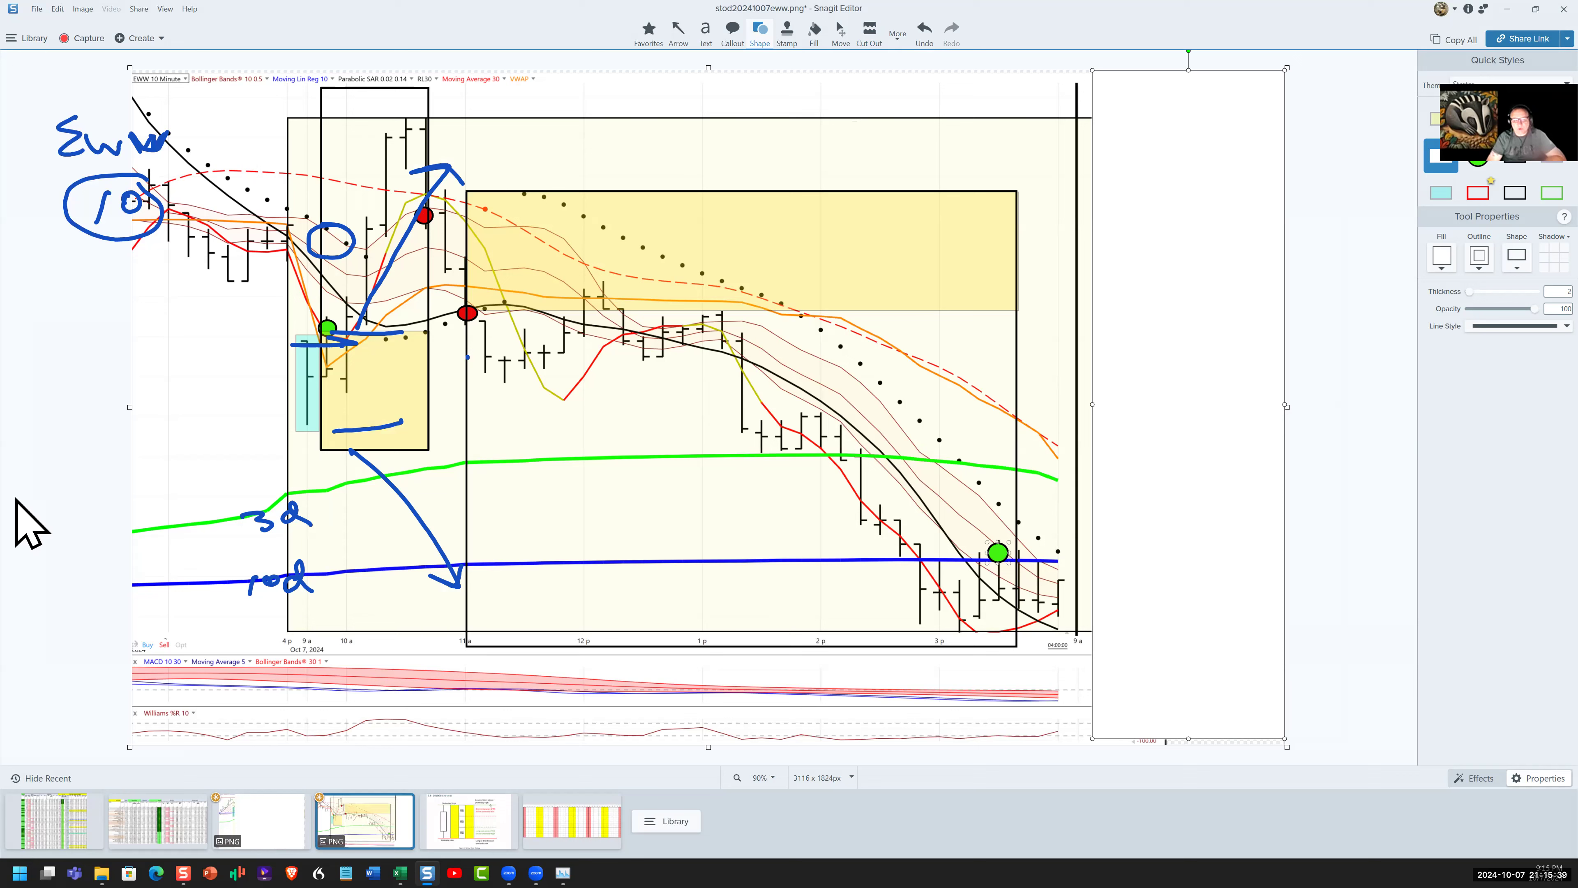
Step: Clear the drawings, bring up the DIA 10-minute chart capture and handwrite "DIA" and "10" beside it
{"action": "right_click", "coordinate": [60, 512]}
{"action": "left_click", "coordinate": [286, 825]}
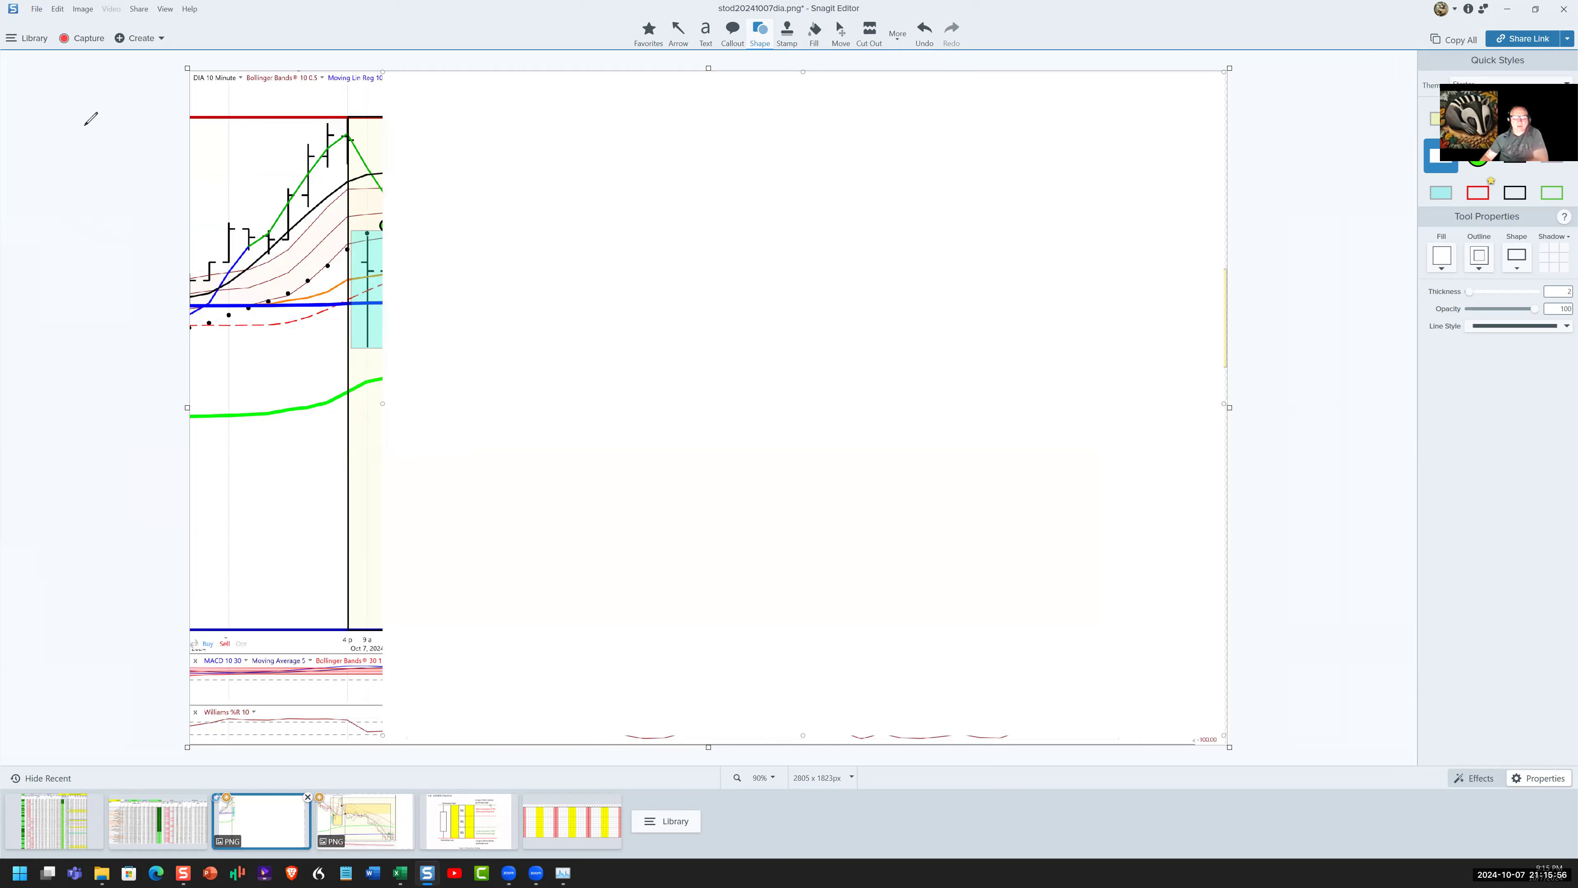
{"action": "left_click_drag", "start_coordinate": [73, 114], "coordinate": [44, 147]}
{"action": "left_click_drag", "start_coordinate": [76, 125], "coordinate": [85, 126]}
{"action": "left_click_drag", "start_coordinate": [58, 68], "coordinate": [61, 92]}
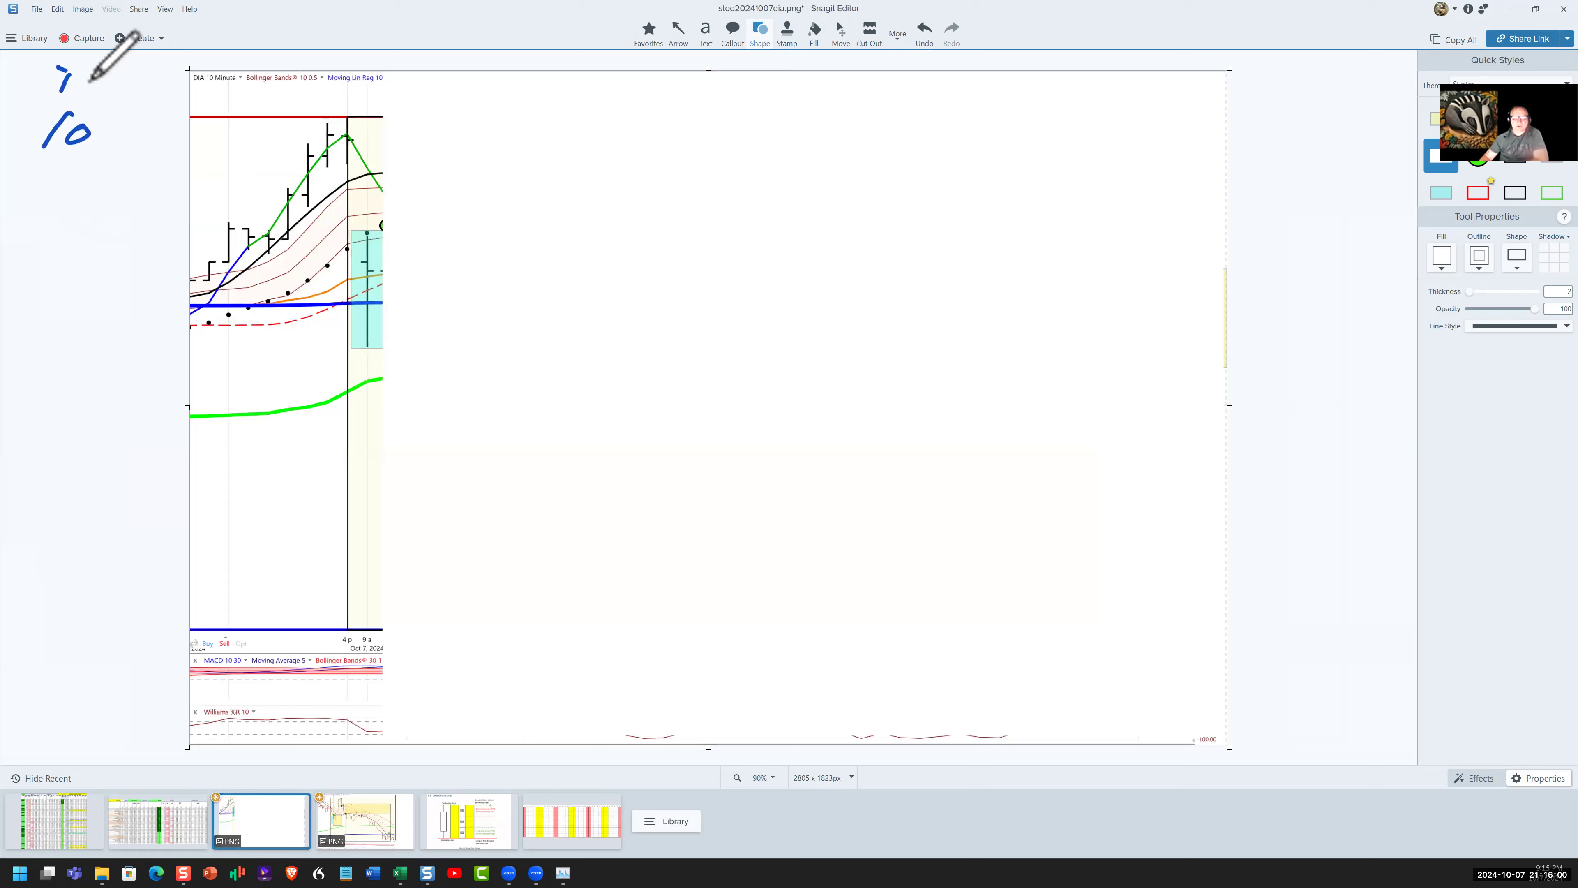
{"action": "left_click_drag", "start_coordinate": [70, 76], "coordinate": [46, 96]}
{"action": "left_click_drag", "start_coordinate": [86, 77], "coordinate": [84, 93]}
{"action": "left_click_drag", "start_coordinate": [96, 94], "coordinate": [126, 89]}
Step: Draw a rising arrow along the prior session's DIA bars and mark the open, high and low of the blue opening range
{"action": "left_click_drag", "start_coordinate": [160, 301], "coordinate": [317, 138]}
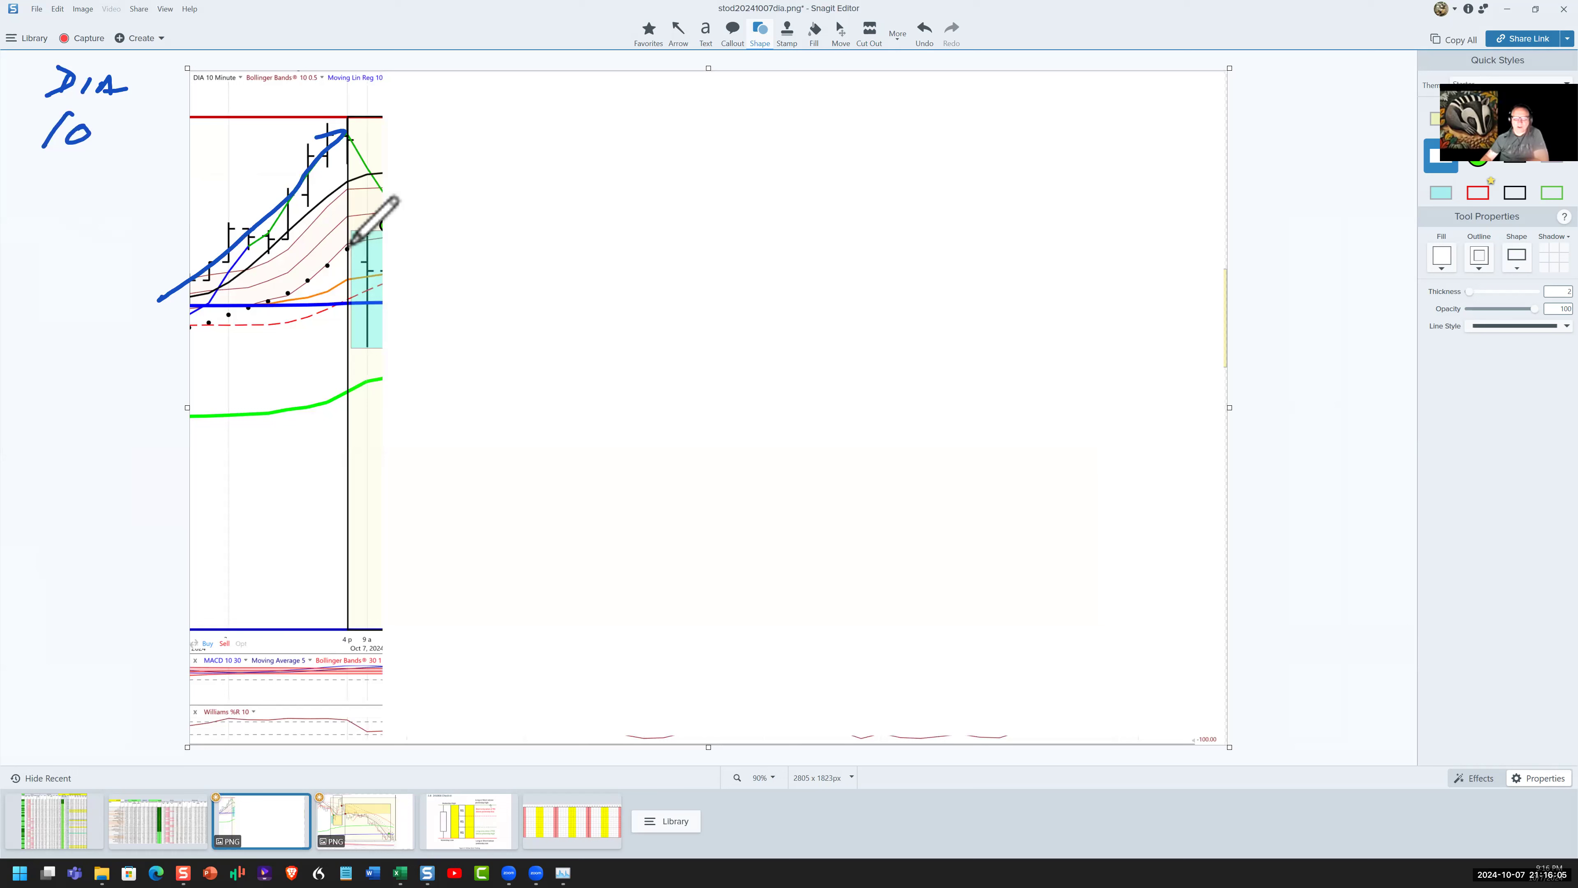
{"action": "left_click_drag", "start_coordinate": [346, 132], "coordinate": [352, 149]}
{"action": "left_click_drag", "start_coordinate": [349, 233], "coordinate": [398, 237]}
{"action": "left_click_drag", "start_coordinate": [344, 348], "coordinate": [376, 349]}
{"action": "left_click_drag", "start_coordinate": [310, 269], "coordinate": [350, 267]}
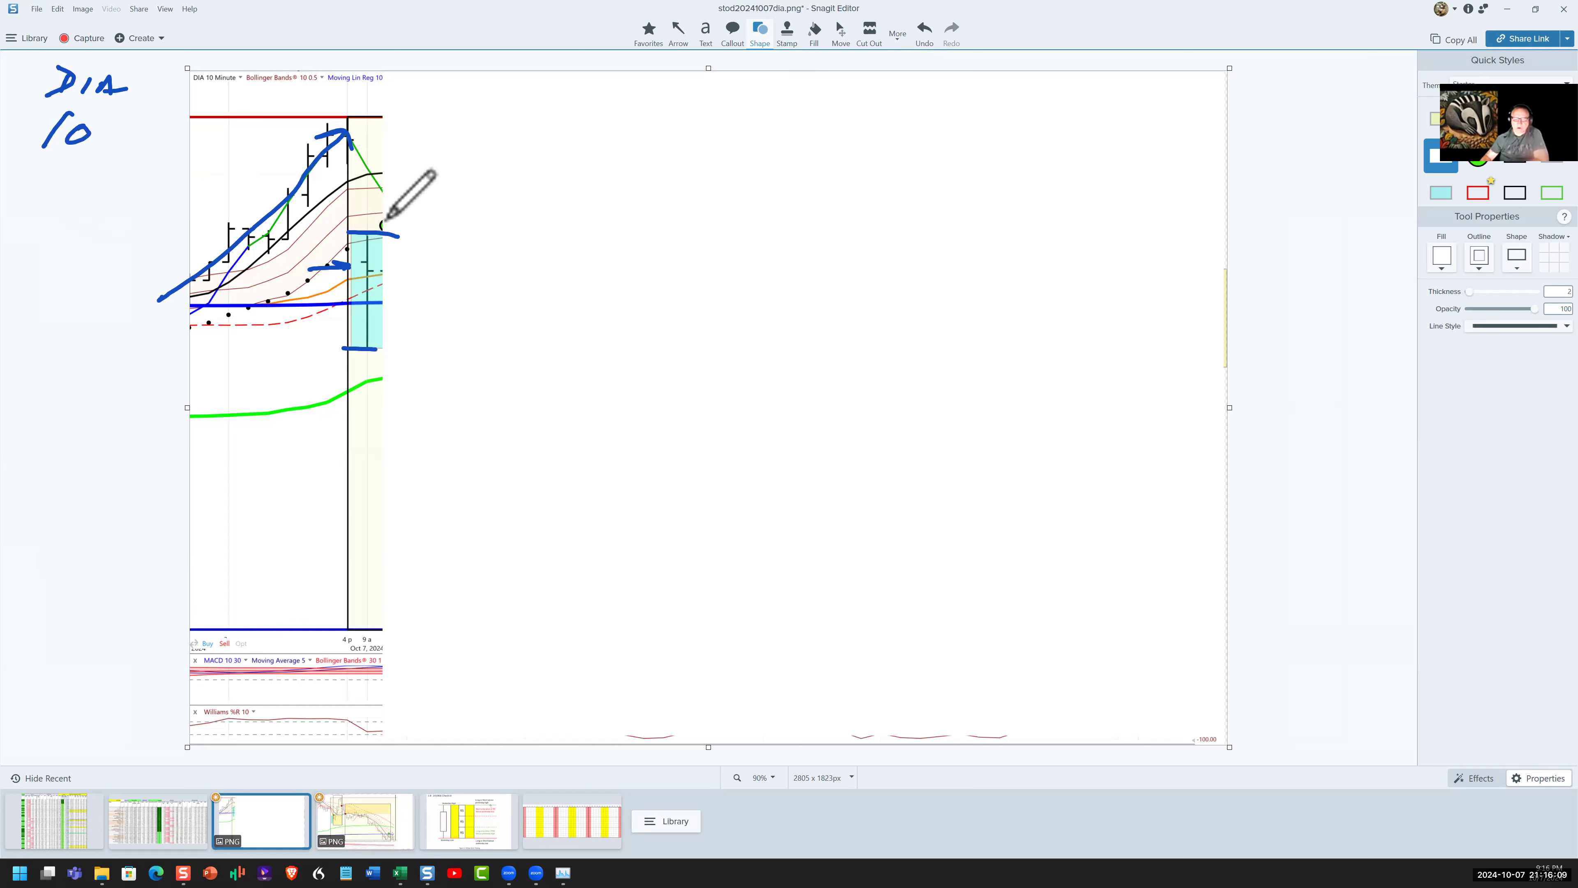
{"action": "left_click_drag", "start_coordinate": [376, 349], "coordinate": [414, 348]}
Step: Draw an upward breakout arrow above the DIA opening range and a downward one below it
{"action": "left_click_drag", "start_coordinate": [372, 221], "coordinate": [489, 106]}
{"action": "left_click_drag", "start_coordinate": [471, 106], "coordinate": [494, 117]}
{"action": "left_click_drag", "start_coordinate": [377, 375], "coordinate": [487, 509]}
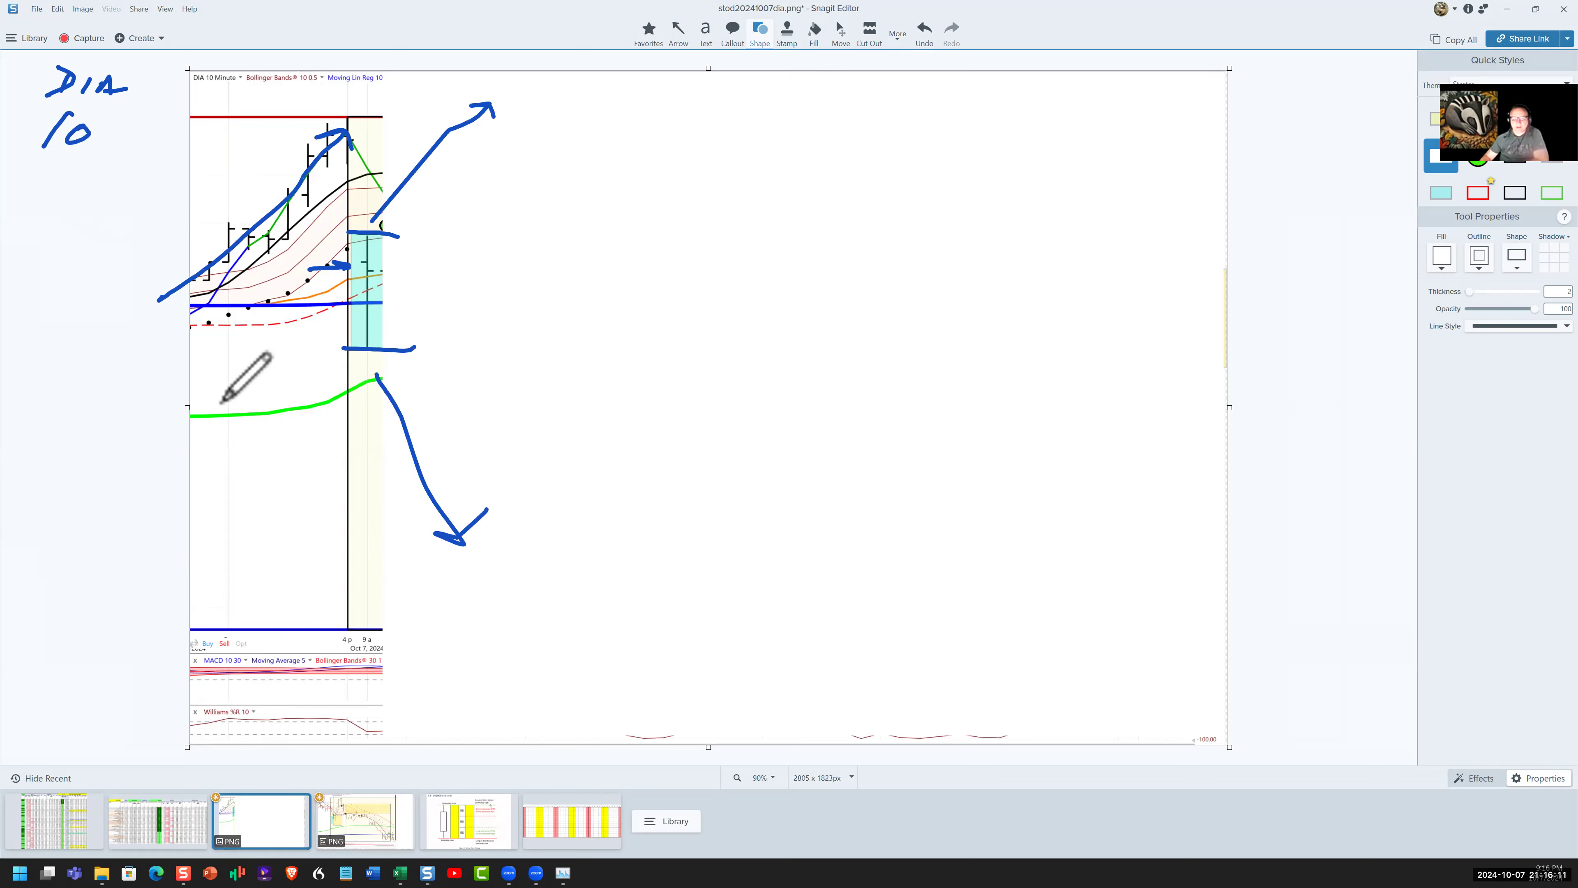
Step: Label the DIA chart's green line "3d" and blue line "10d", and annotate the red line above the bars
{"action": "left_click_drag", "start_coordinate": [222, 401], "coordinate": [218, 422]}
{"action": "left_click_drag", "start_coordinate": [256, 407], "coordinate": [249, 415]}
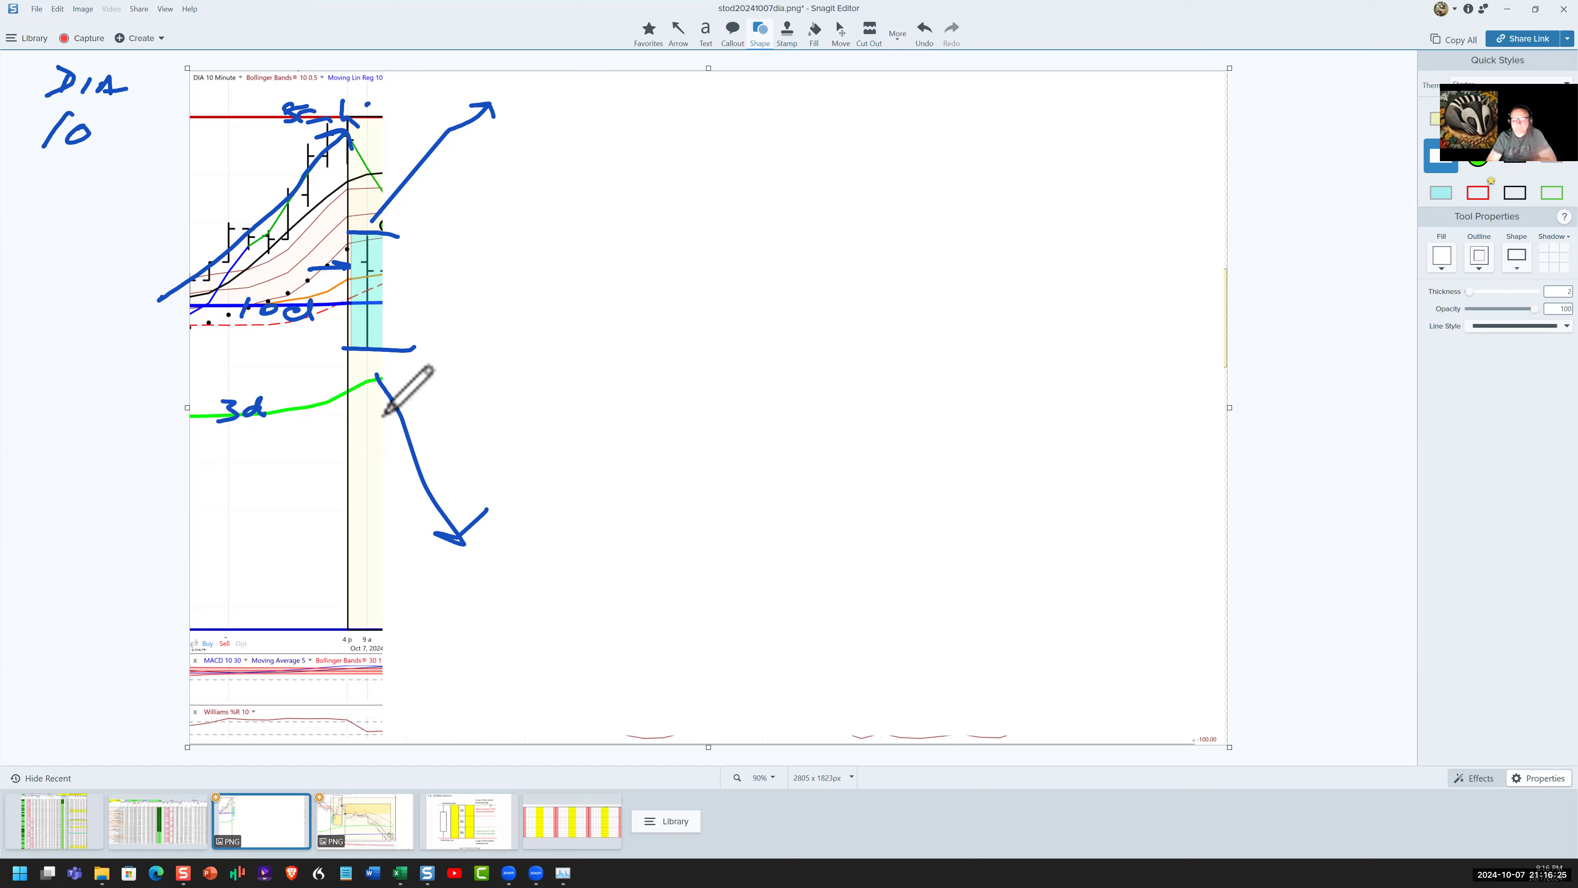
Step: Shrink the white cover rectangle in stages to reveal both DIA trade boxes up to the green exit marker
{"action": "left_click_drag", "start_coordinate": [380, 403], "coordinate": [426, 406]}
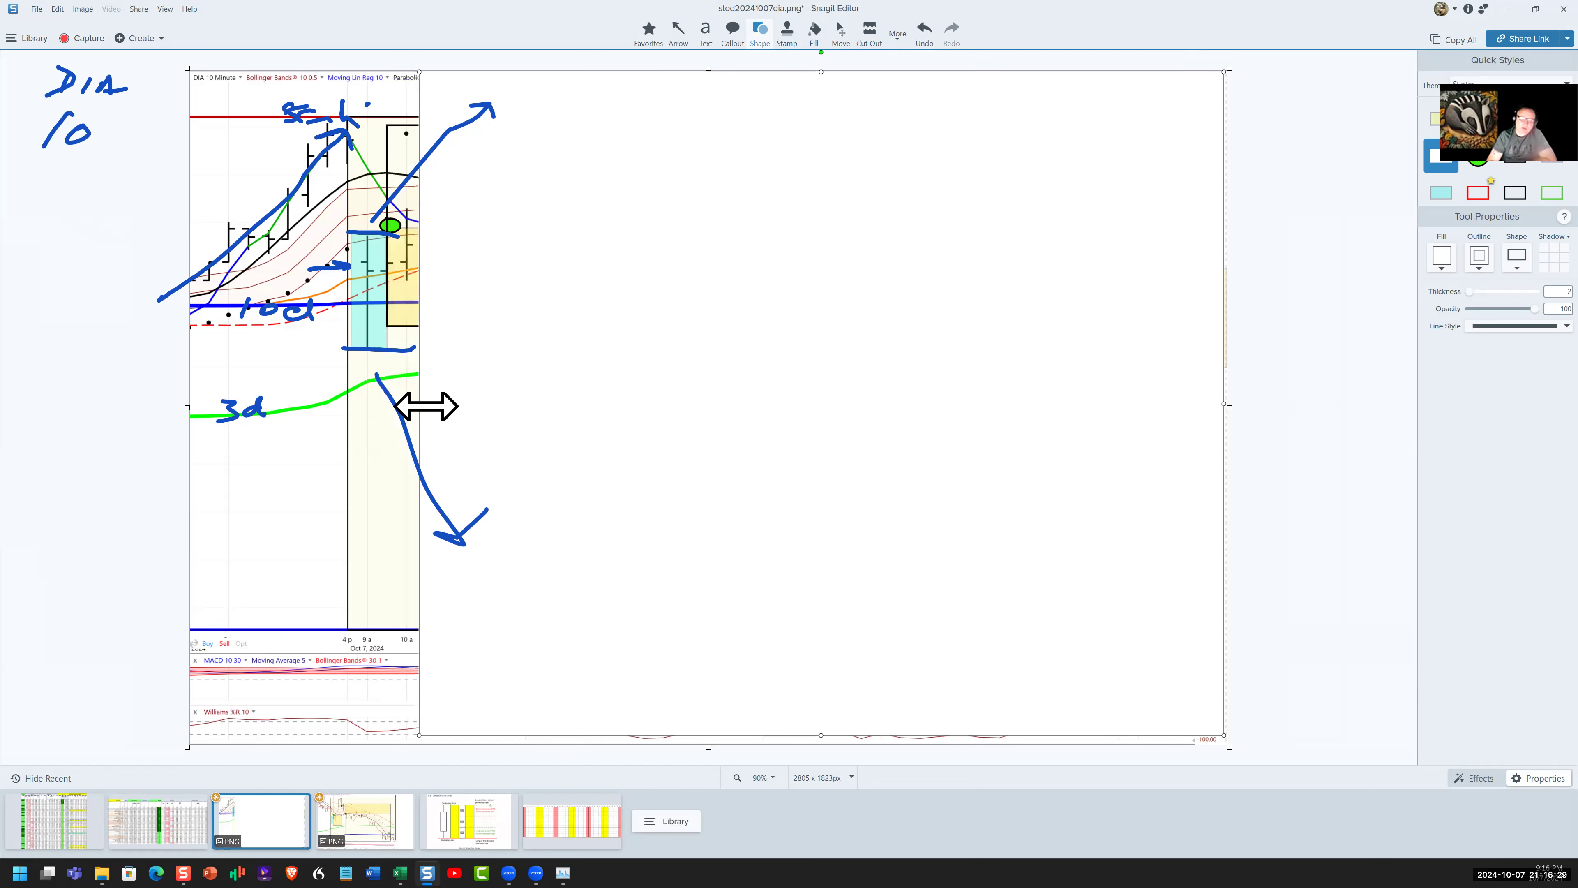
{"action": "left_click_drag", "start_coordinate": [483, 411], "coordinate": [637, 432]}
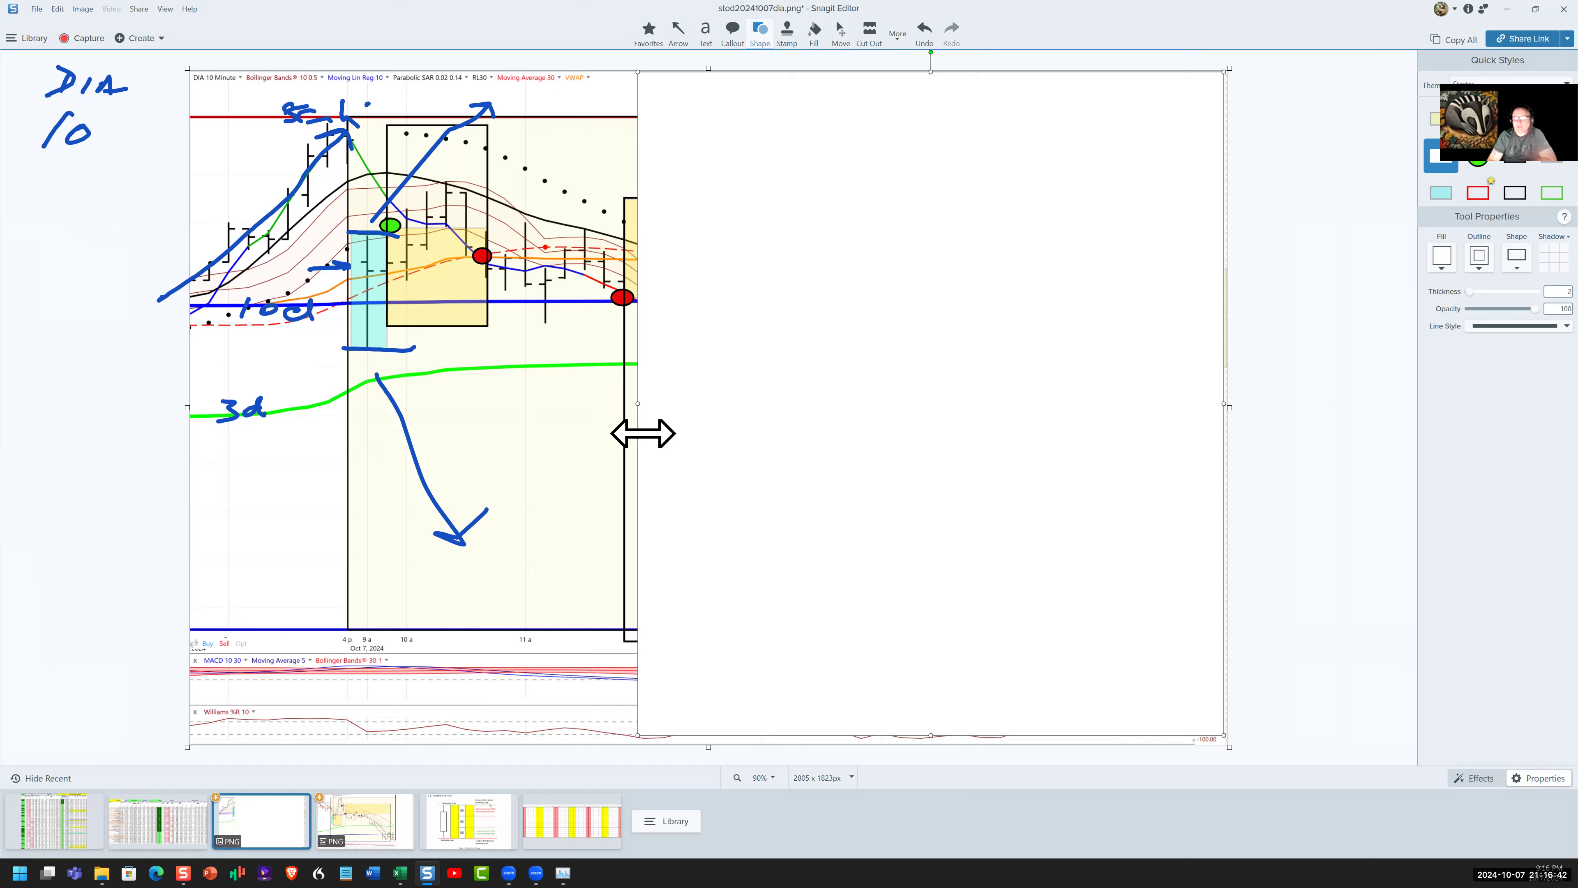
{"action": "left_click_drag", "start_coordinate": [643, 433], "coordinate": [644, 433]}
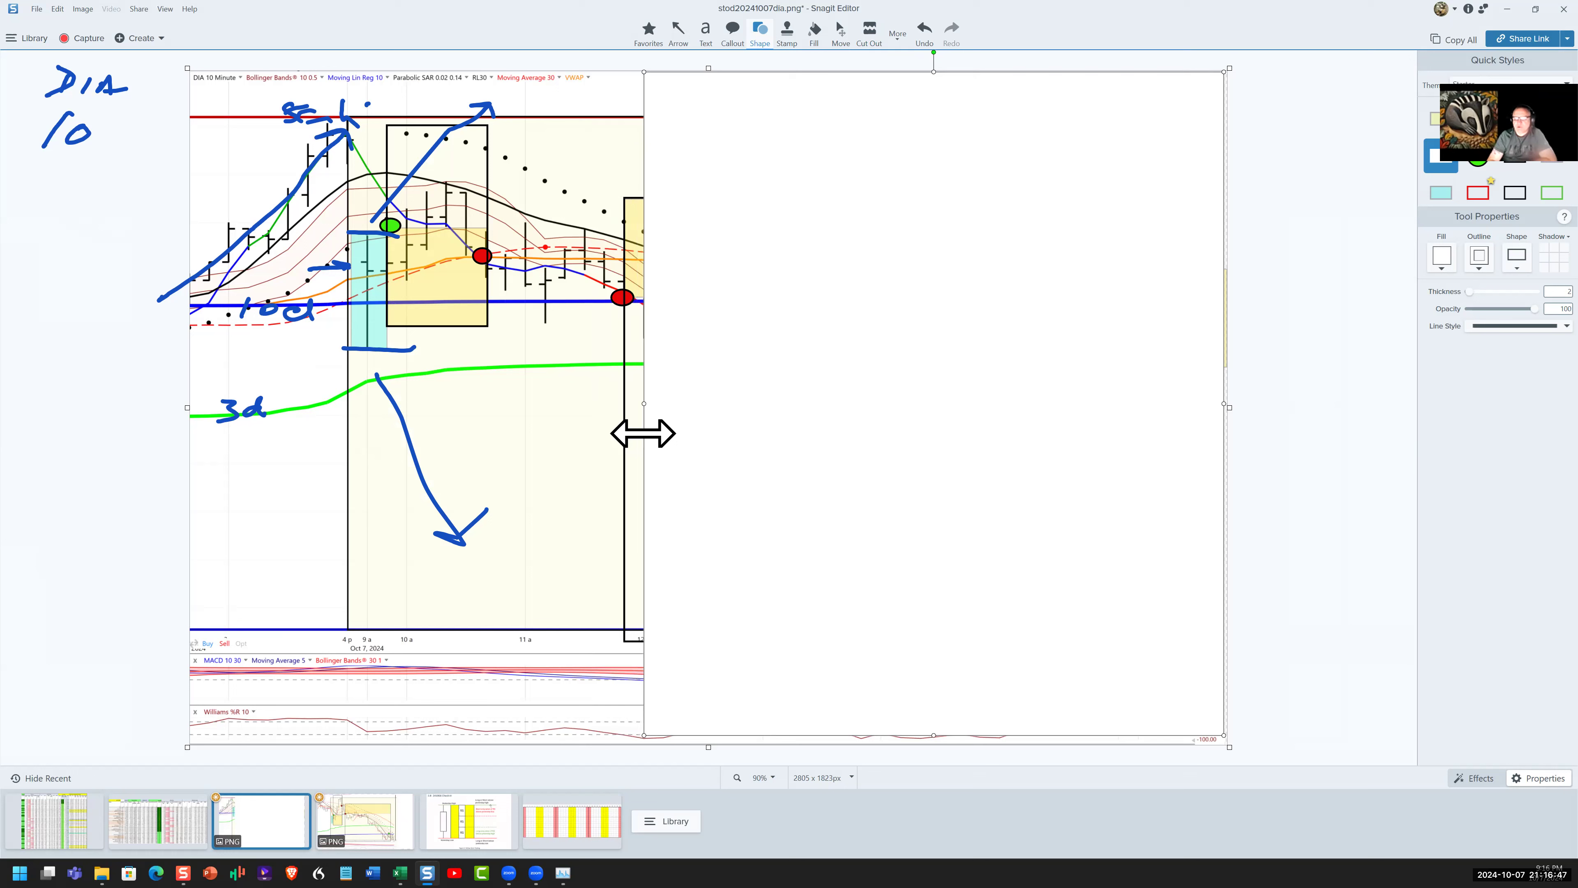
{"action": "left_click_drag", "start_coordinate": [779, 451], "coordinate": [938, 483]}
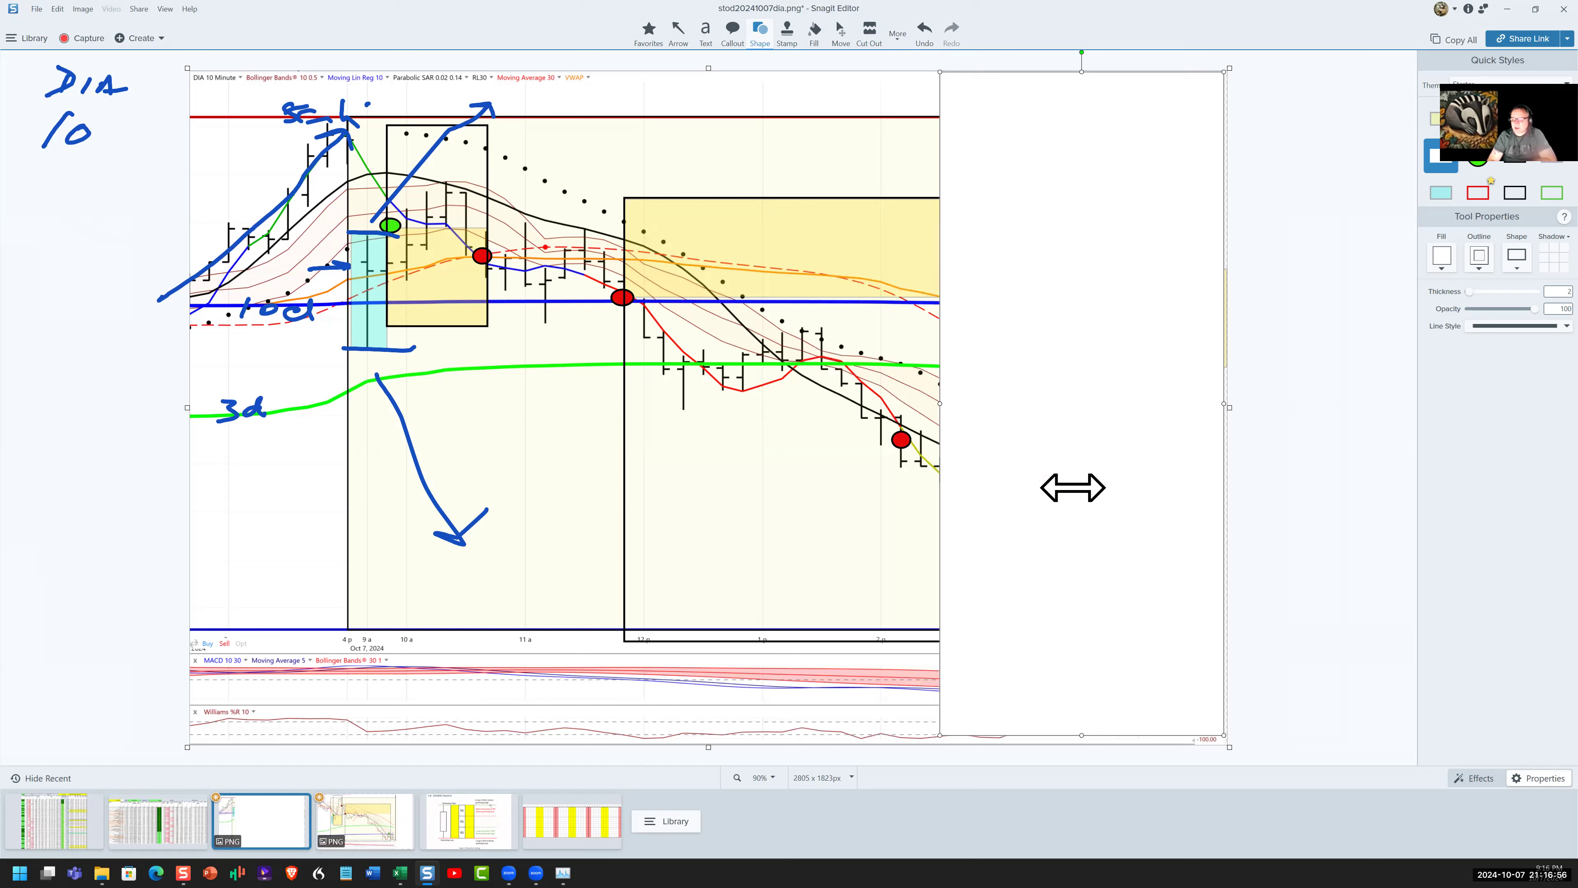
{"action": "left_click_drag", "start_coordinate": [1073, 487], "coordinate": [1069, 491]}
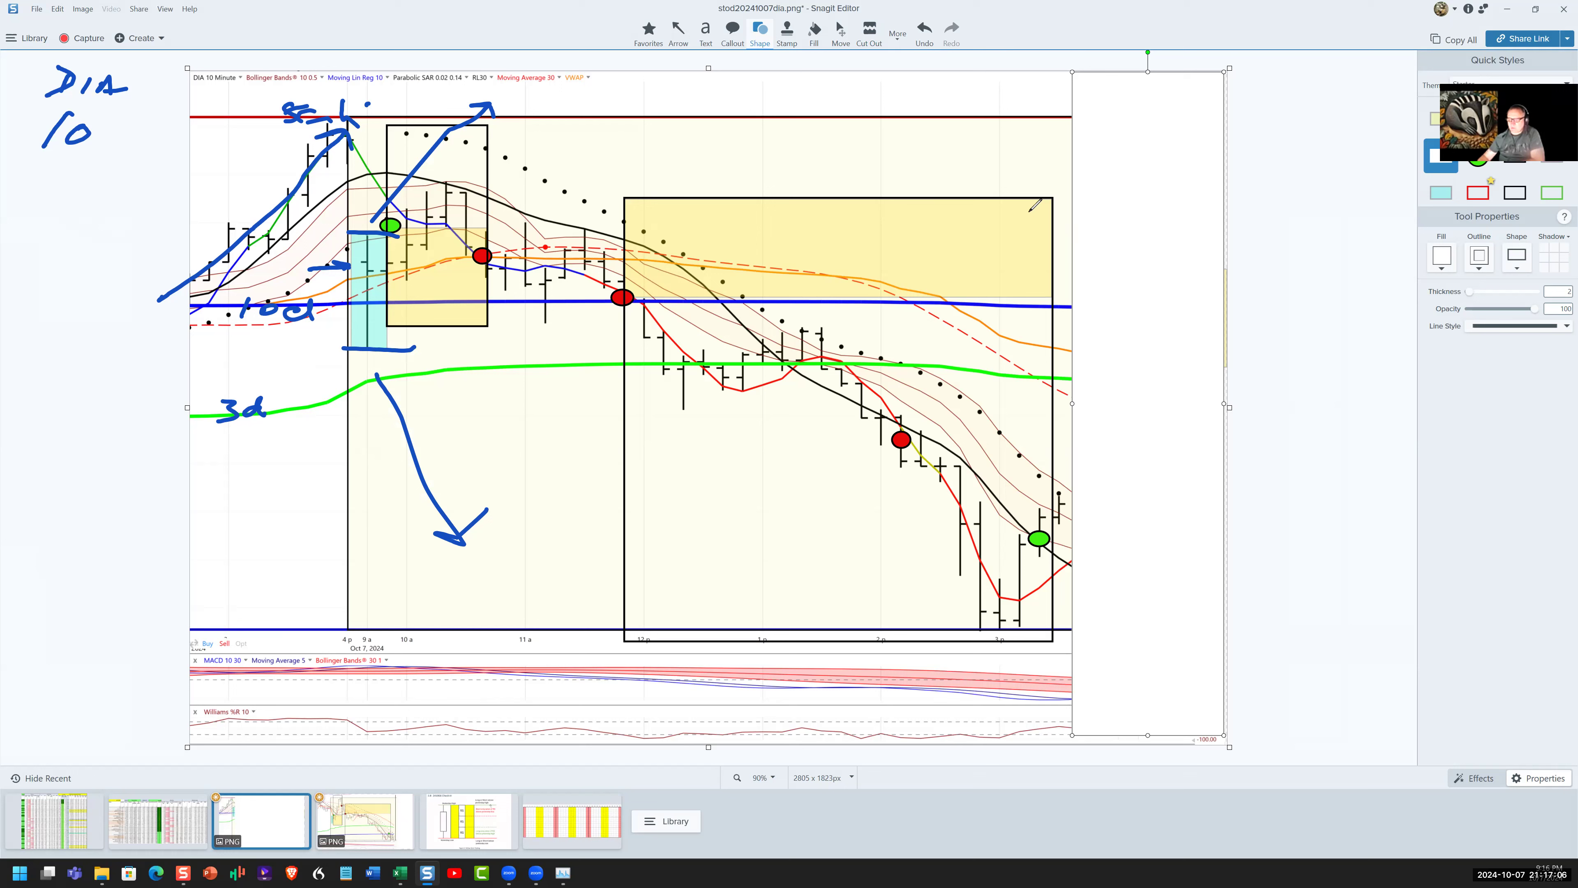
Step: Draw three stacked circles near the end of the second DIA trade box, with an arrow running down through them
{"action": "left_click_drag", "start_coordinate": [1031, 210], "coordinate": [1039, 212]}
{"action": "left_click_drag", "start_coordinate": [1040, 318], "coordinate": [1044, 415]}
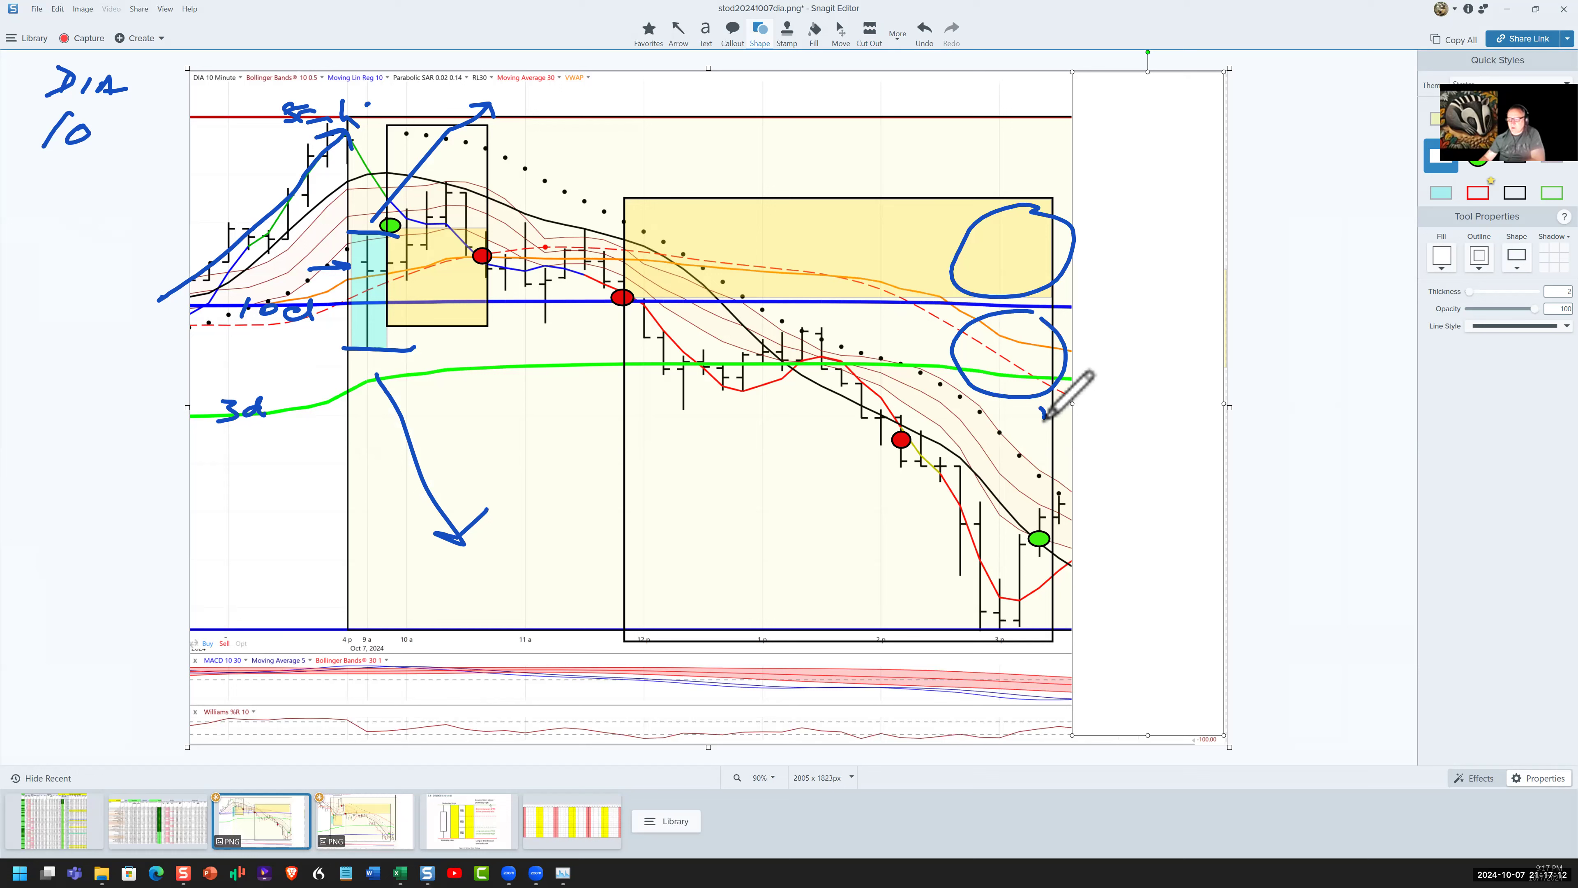
{"action": "mouse_move", "coordinate": [1044, 417]}
{"action": "left_mouse_down"}
{"action": "mouse_move", "coordinate": [983, 491]}
{"action": "mouse_move", "coordinate": [1014, 547]}
{"action": "left_mouse_up"}
Step: Annotate the DIA trade results with "2R" and "1" at the later short entries and "-.5" in the first trade box
{"action": "left_click", "coordinate": [903, 421]}
{"action": "left_click_drag", "start_coordinate": [903, 496], "coordinate": [889, 530]}
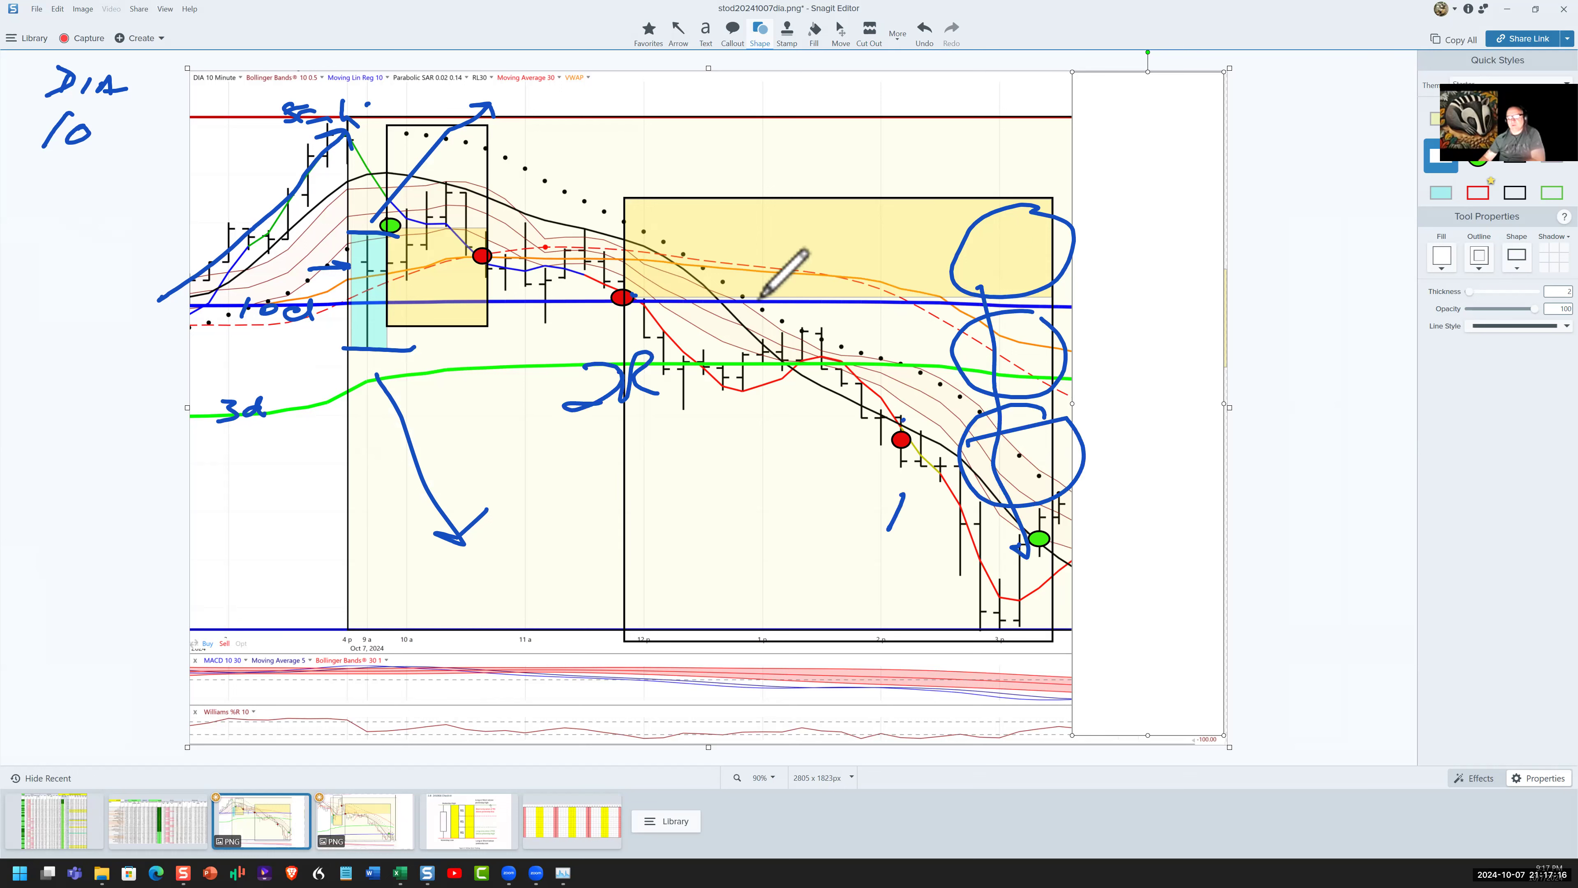
{"action": "left_click", "coordinate": [441, 196]}
{"action": "left_click_drag", "start_coordinate": [425, 298], "coordinate": [437, 295]}
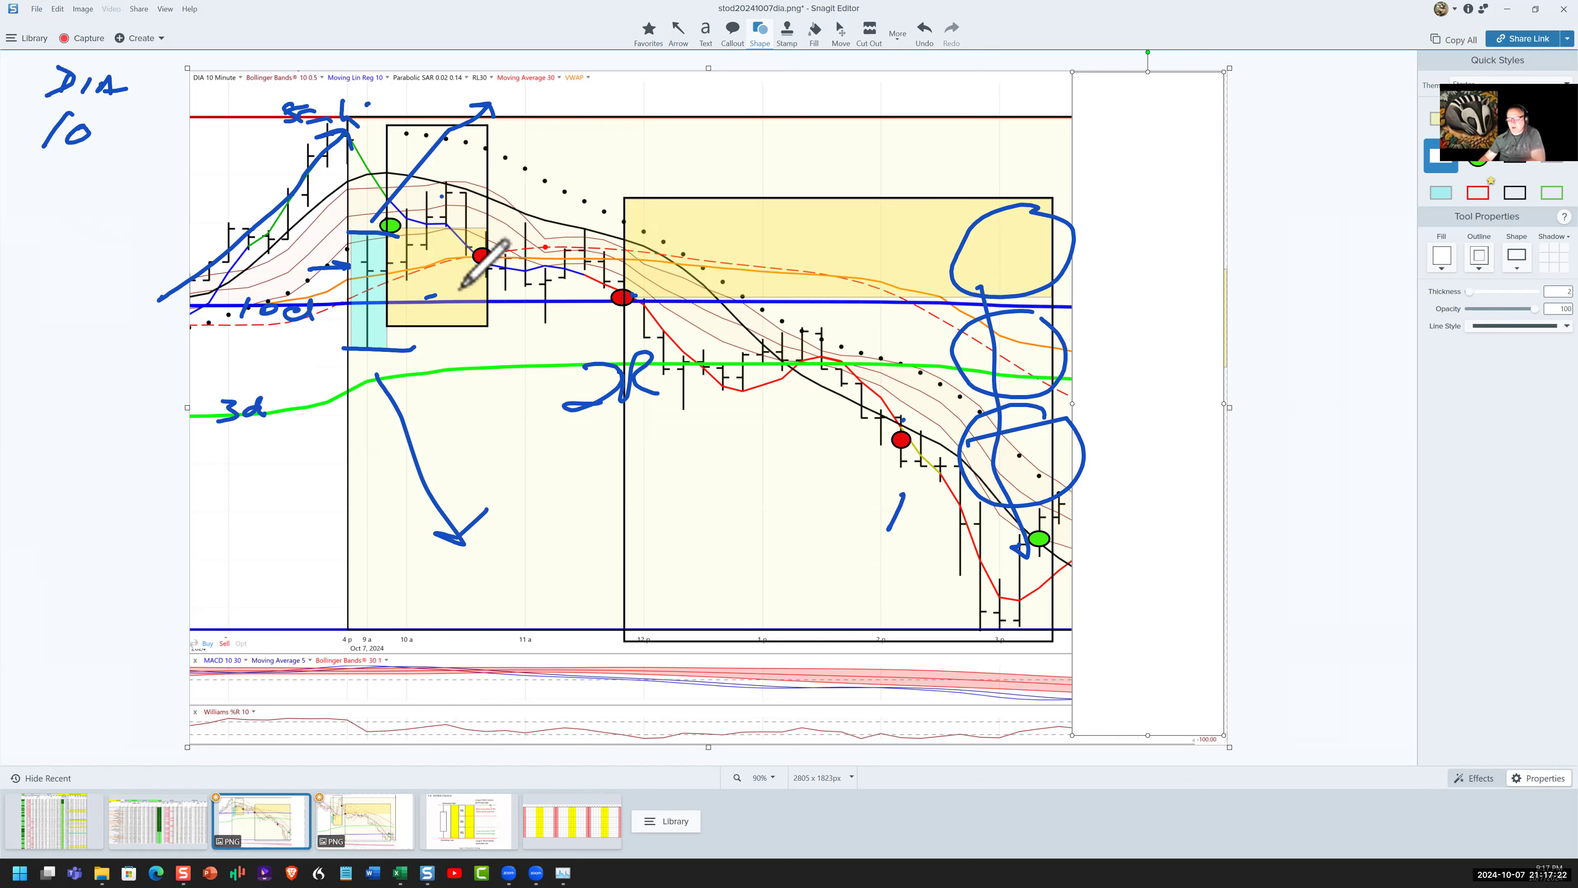
{"action": "left_click", "coordinate": [452, 296]}
{"action": "left_click_drag", "start_coordinate": [481, 282], "coordinate": [469, 296]}
Step: Handwrite the total "2.5" inside the second DIA trade box
{"action": "left_click_drag", "start_coordinate": [674, 489], "coordinate": [708, 513]}
{"action": "left_click", "coordinate": [746, 506]}
{"action": "left_click_drag", "start_coordinate": [780, 488], "coordinate": [768, 510]}
{"action": "left_click_drag", "start_coordinate": [786, 486], "coordinate": [801, 482]}
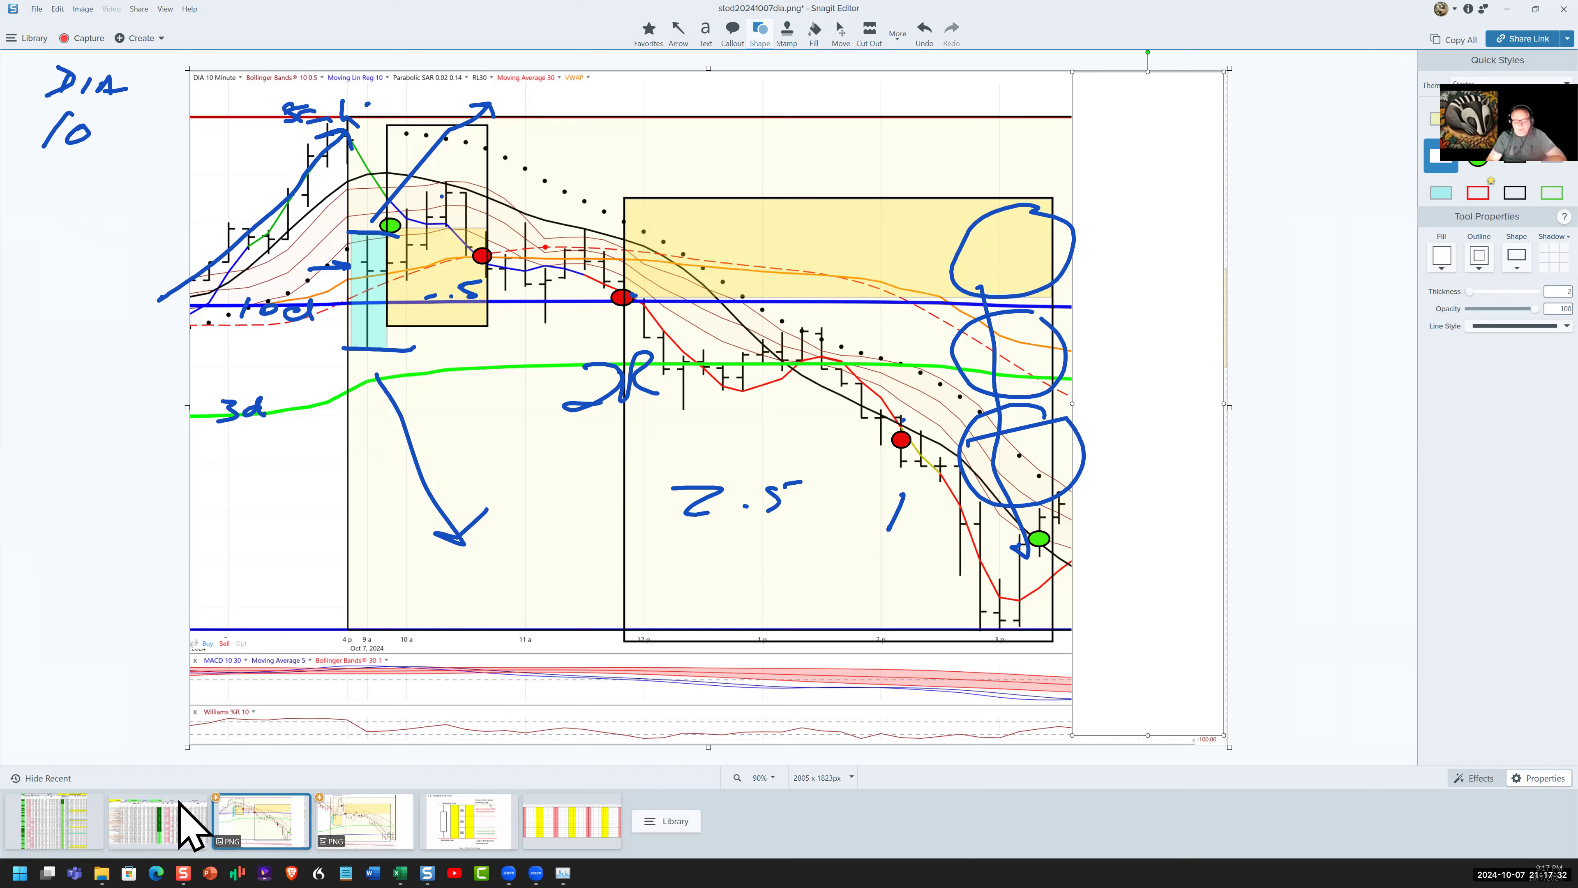
Step: Erase all annotations from the DIA chart and bring up the 10/7/2024 risk table capture and the first capture in the tray
{"action": "key", "text": "e"}
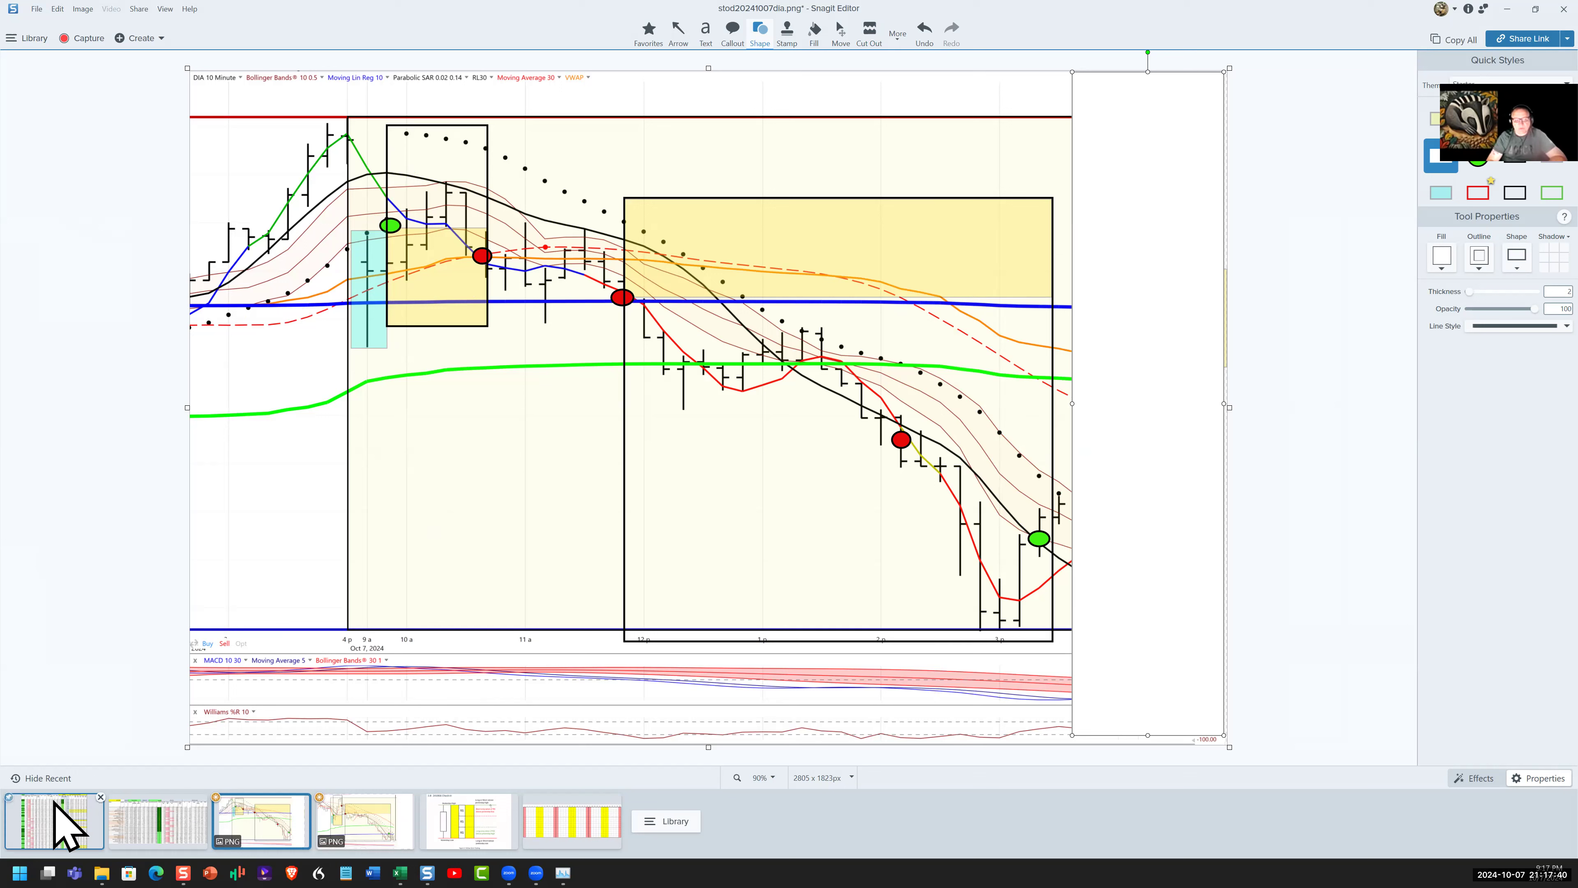
{"action": "left_click", "coordinate": [138, 803]}
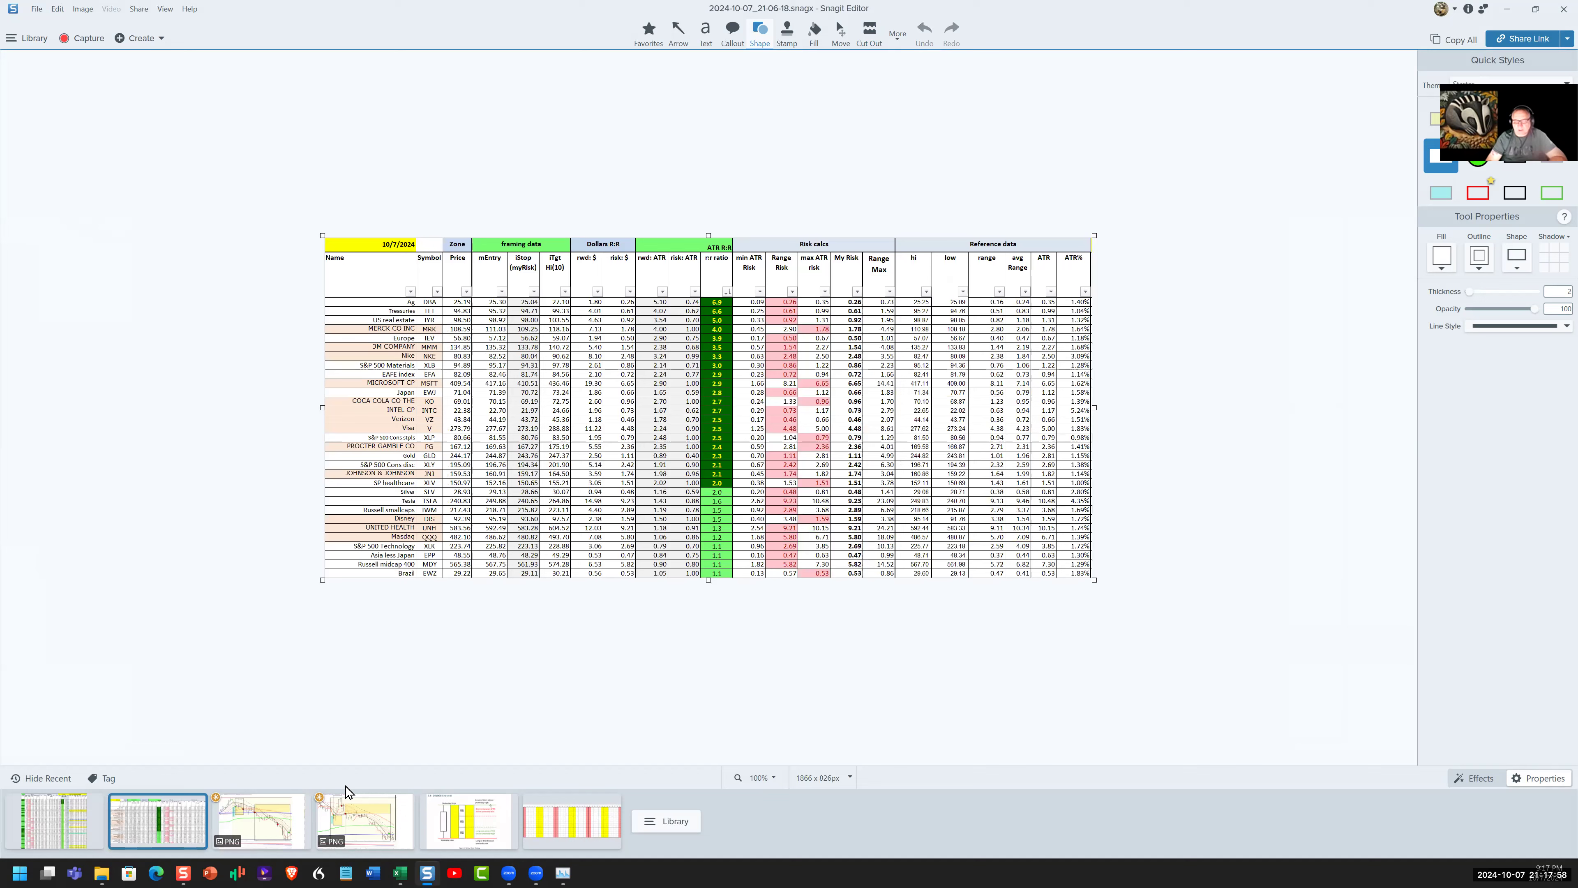
{"action": "left_click", "coordinate": [84, 805]}
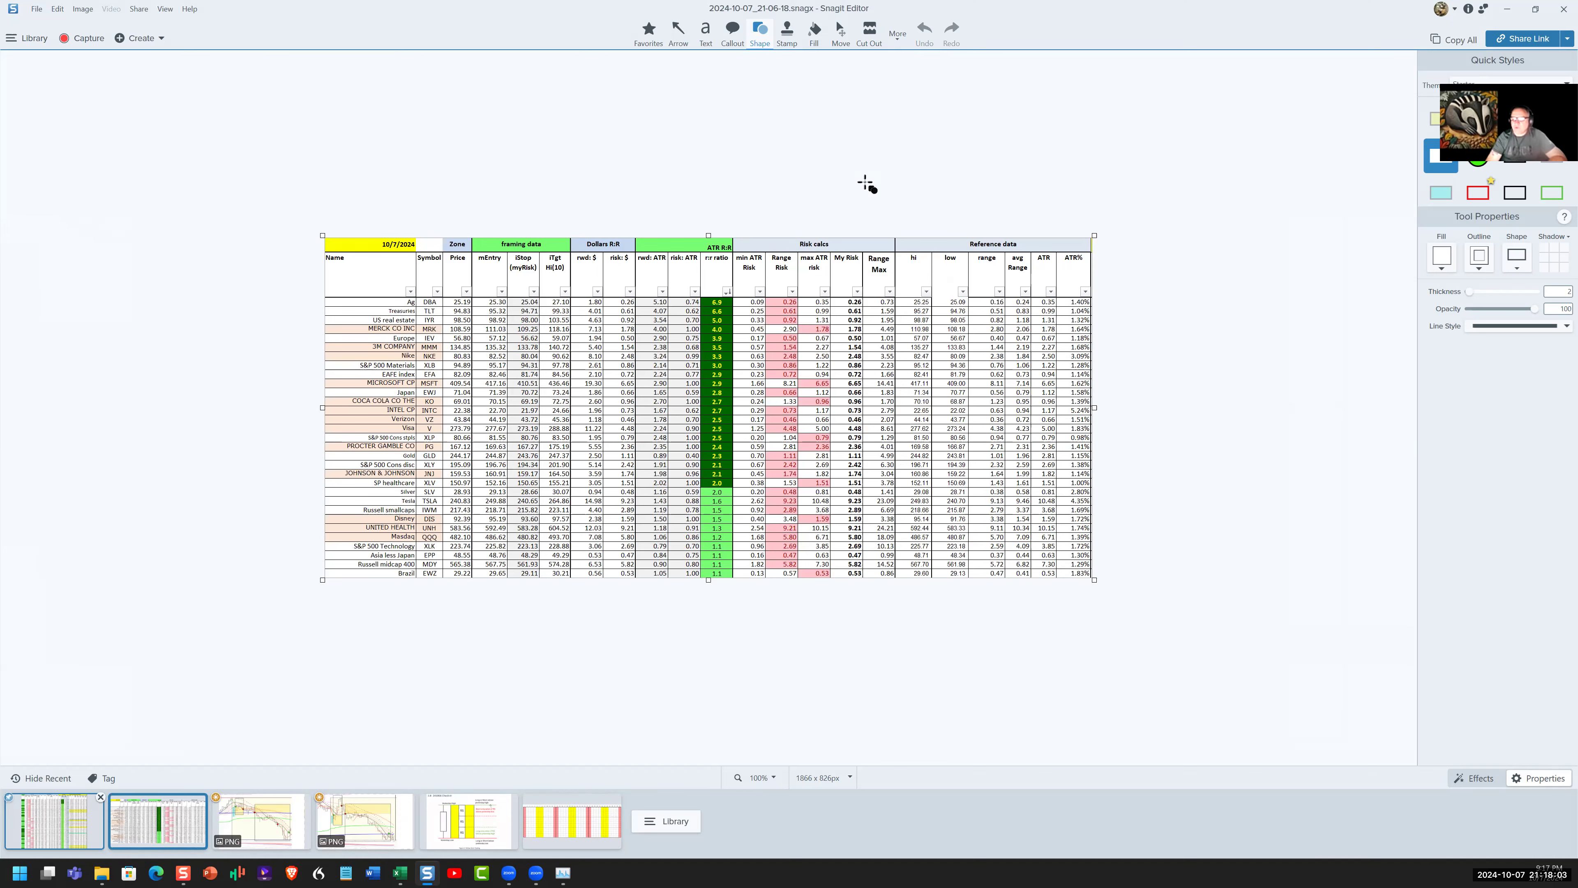